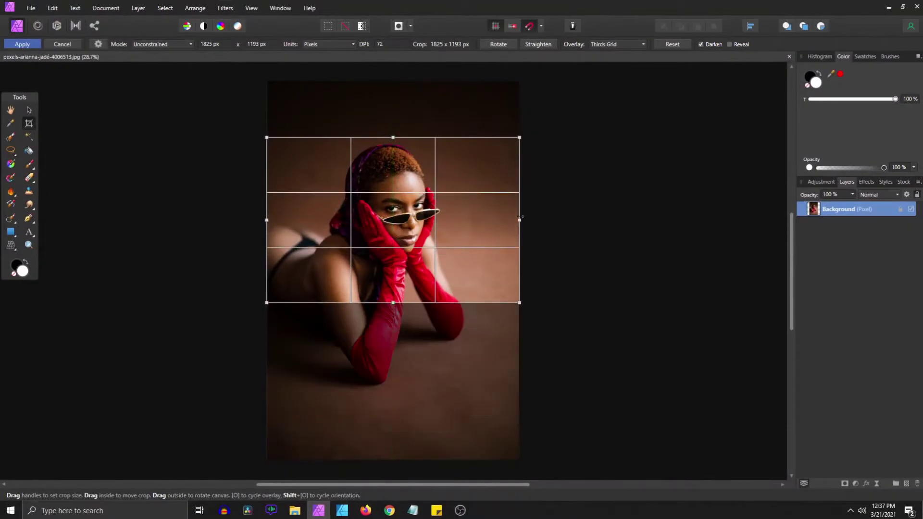
Crop the photo's sides in to a tight portrait about 955 px wide.
drag(519, 217, 456, 219)
drag(267, 219, 321, 219)
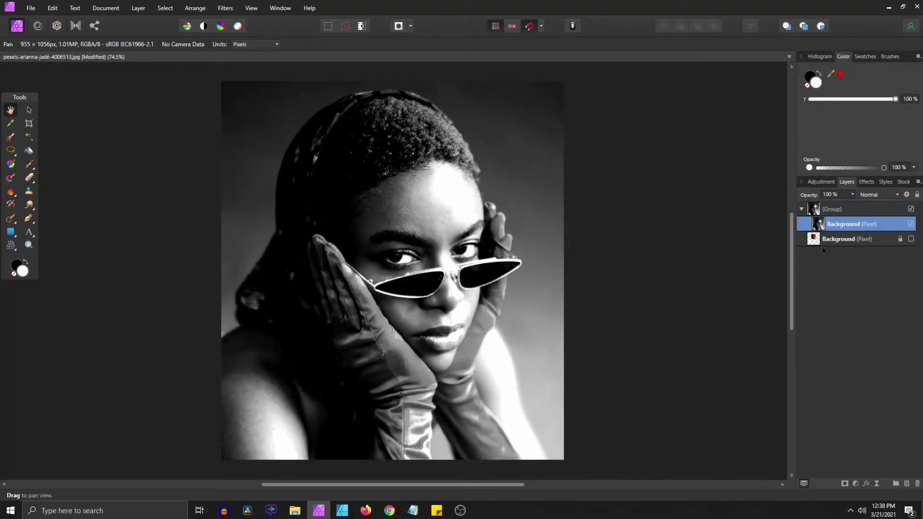
Add a Threshold adjustment to make the portrait pure black-and-white, then merge it down.
click(858, 230)
click(855, 483)
click(765, 352)
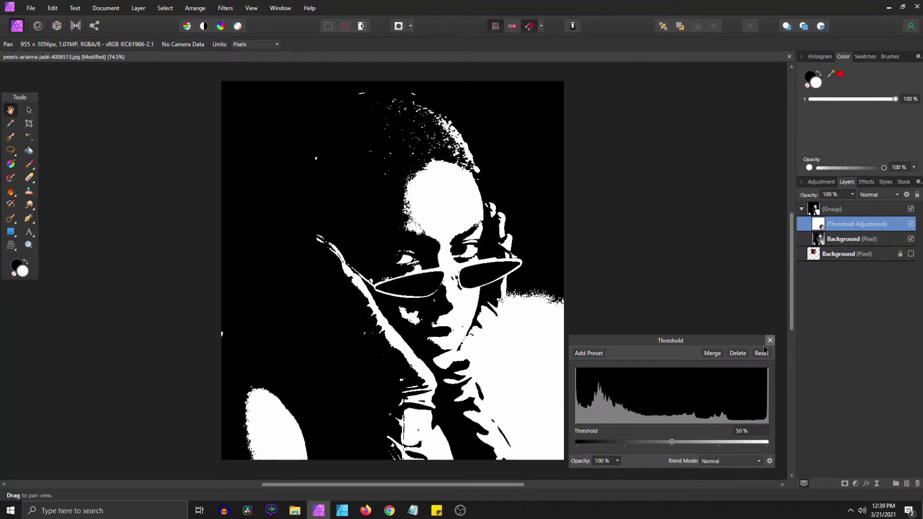
click(712, 353)
Select the white areas with Select Sampled Colour and delete them.
click(138, 8)
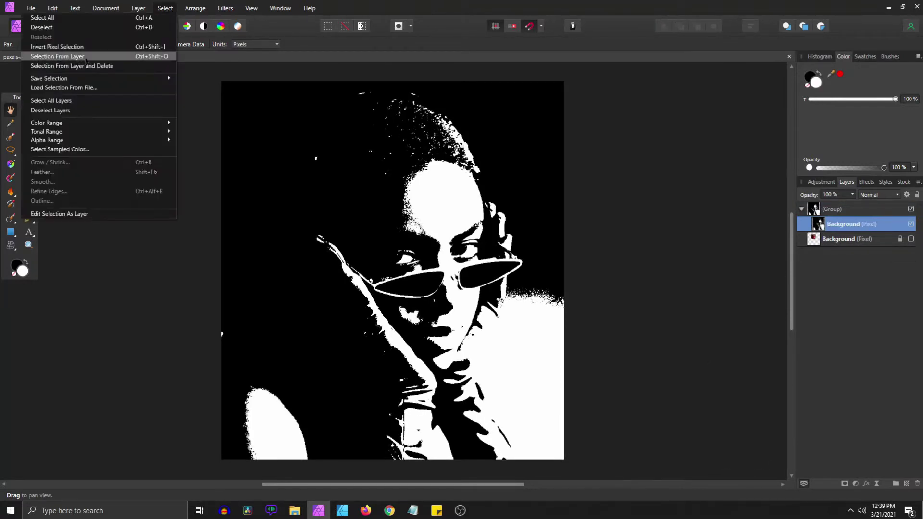
click(34, 255)
click(28, 110)
click(164, 9)
click(193, 120)
click(320, 302)
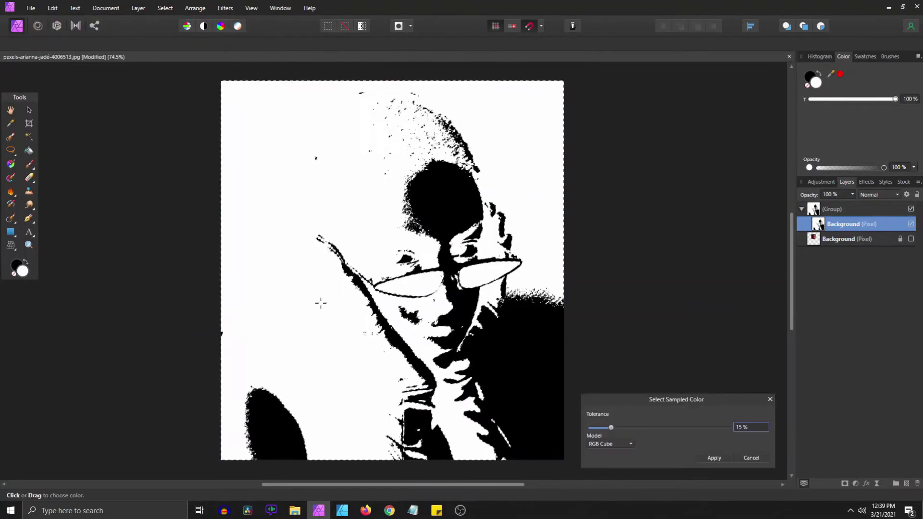
click(714, 457)
key(Delete)
Give the stencil layer a white Colour Overlay effect.
click(866, 484)
click(548, 248)
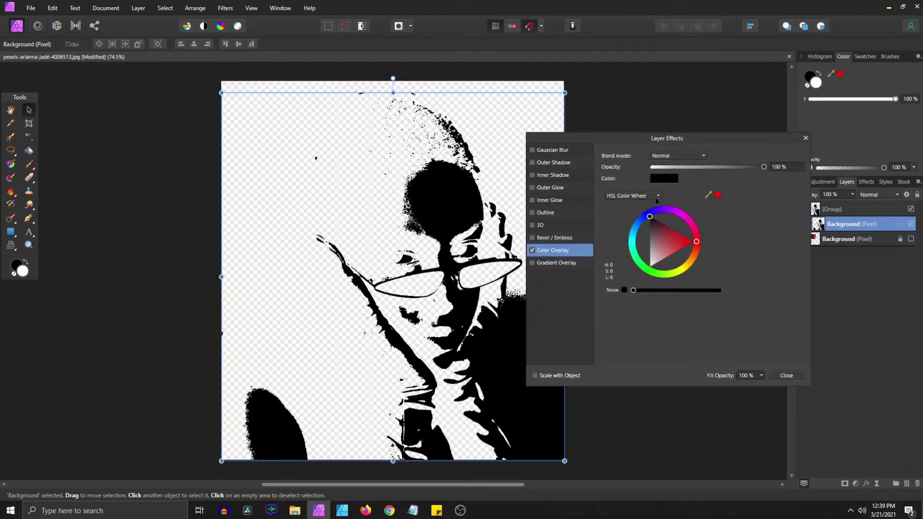
click(666, 236)
click(778, 373)
click(106, 8)
Add a black Fill layer and place it beneath the stencil layer.
key(Escape)
key(g)
click(144, 43)
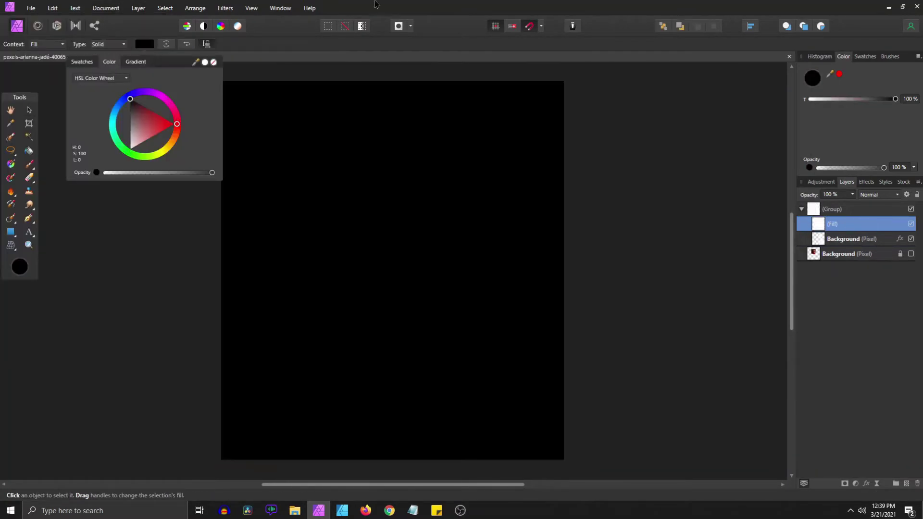
click(801, 209)
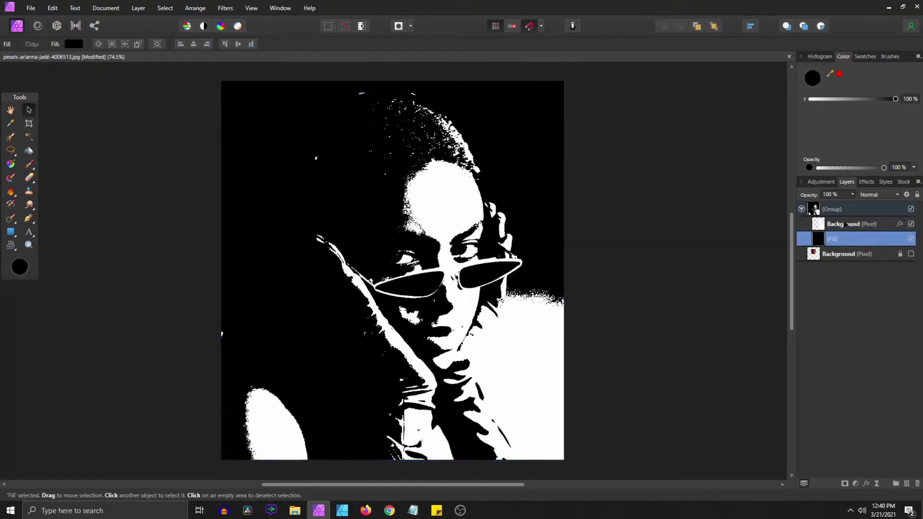
click(844, 224)
Draw a rectangle covering the whole canvas.
key(c)
key(h)
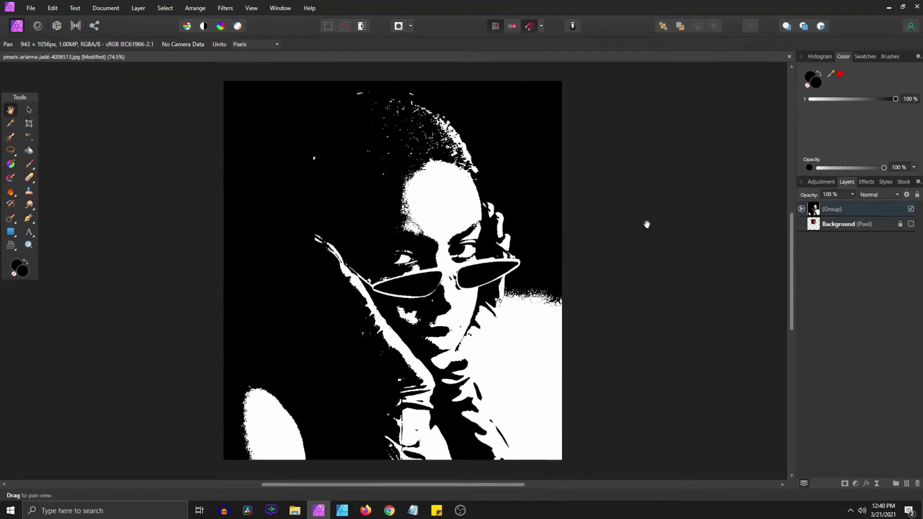
key(v)
key(c)
key(v)
scroll(572, 256, down, 1)
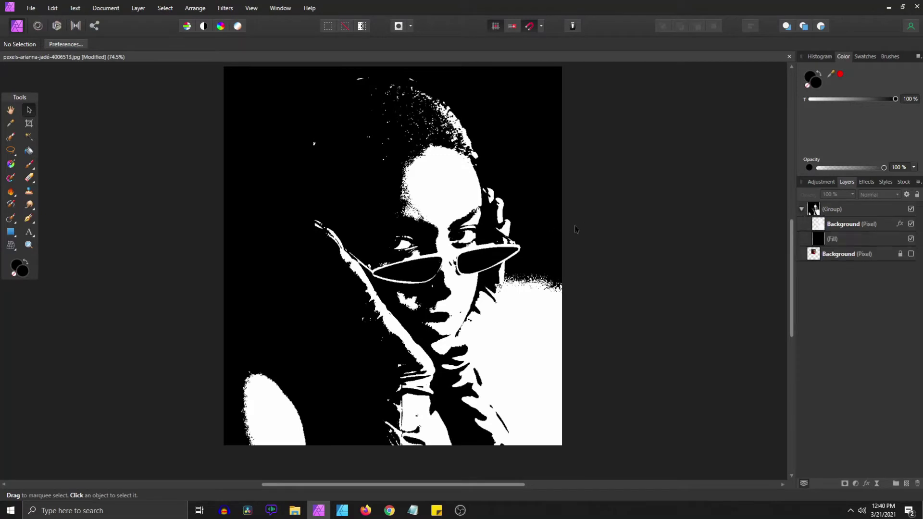
key(m)
drag(224, 69, 562, 446)
click(59, 44)
click(73, 62)
click(75, 164)
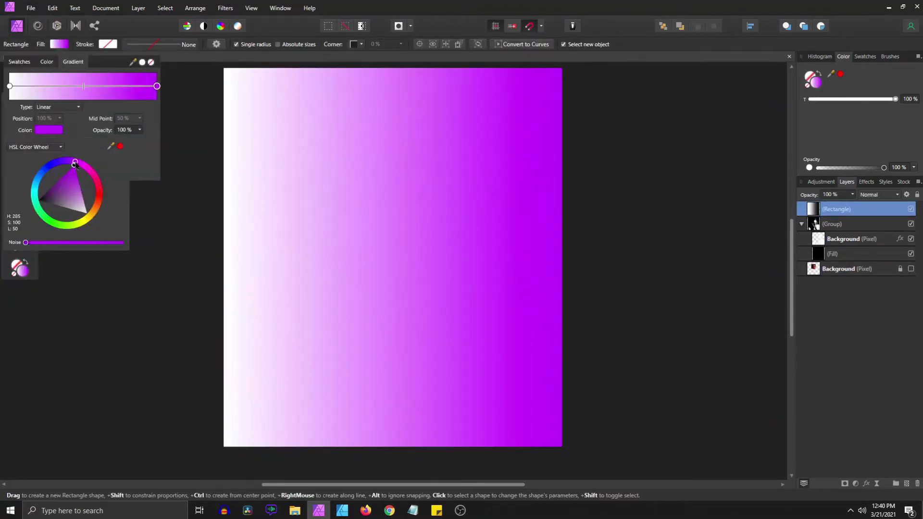
drag(75, 164, 63, 163)
click(52, 152)
click(49, 130)
drag(139, 129, 96, 139)
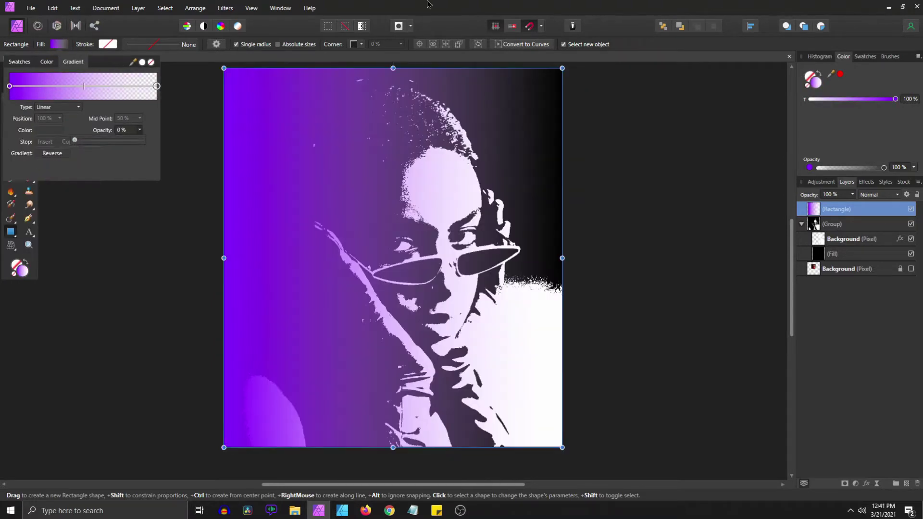
click(171, 87)
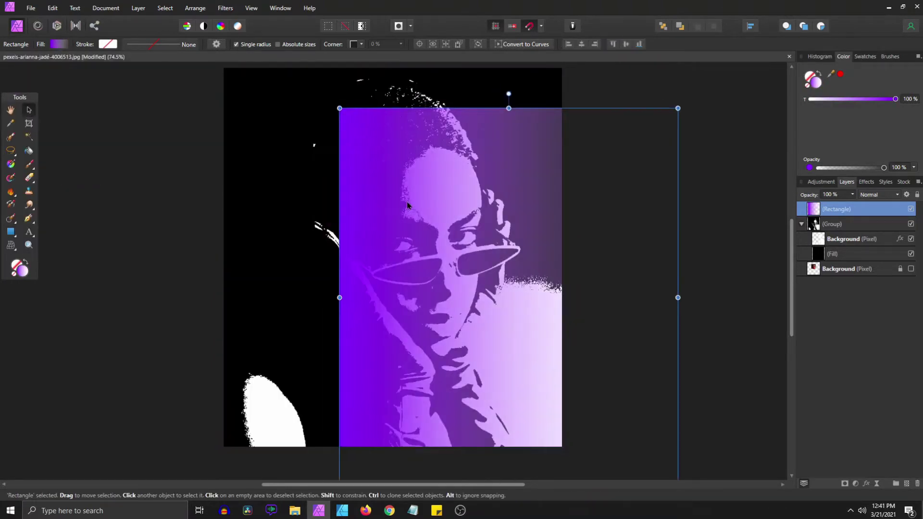
key(Delete)
click(833, 256)
click(911, 254)
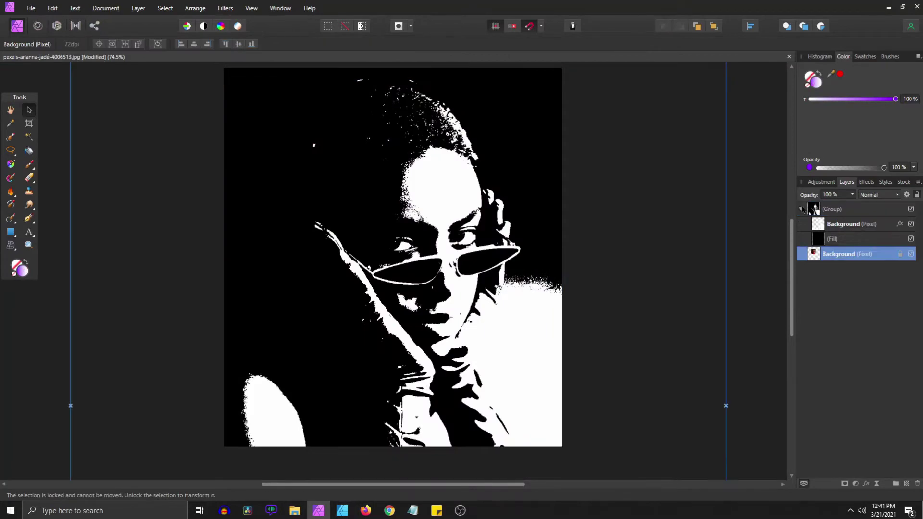
click(911, 224)
Select the red gloves by sampled colour and copy them onto a new layer.
click(165, 8)
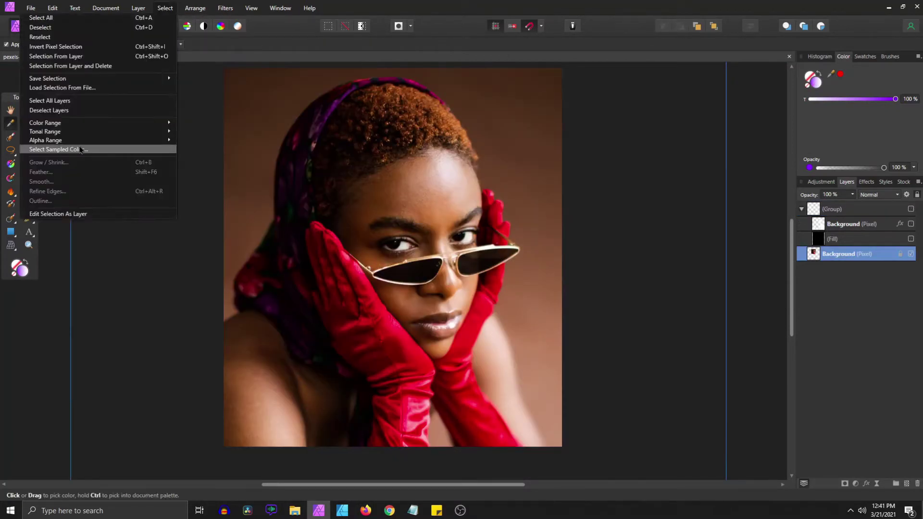
click(72, 149)
click(438, 211)
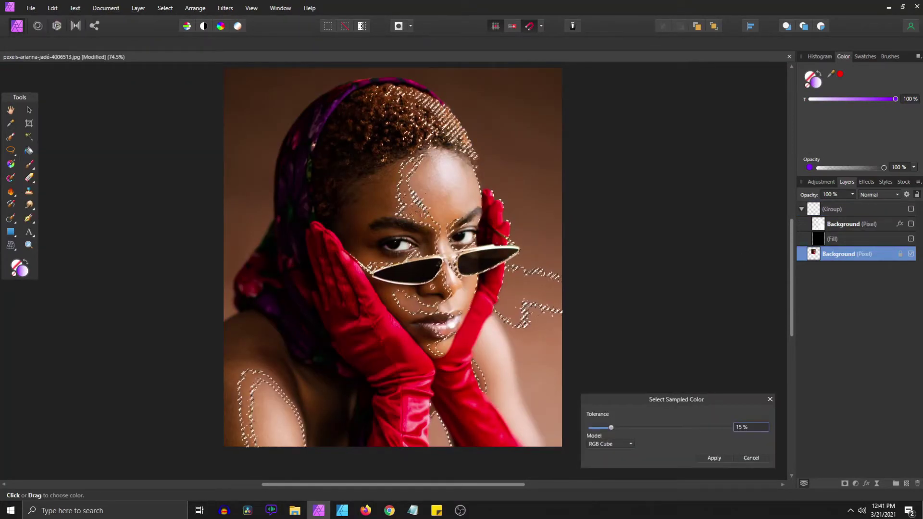
click(474, 329)
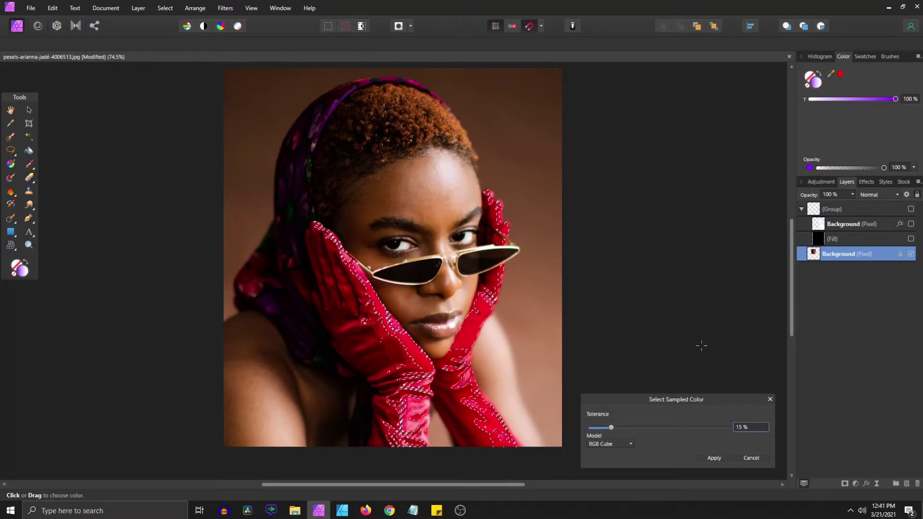
click(706, 460)
key(ctrl+j)
Move the gloves layer above the stencil group, then show only the original colour photo.
click(911, 269)
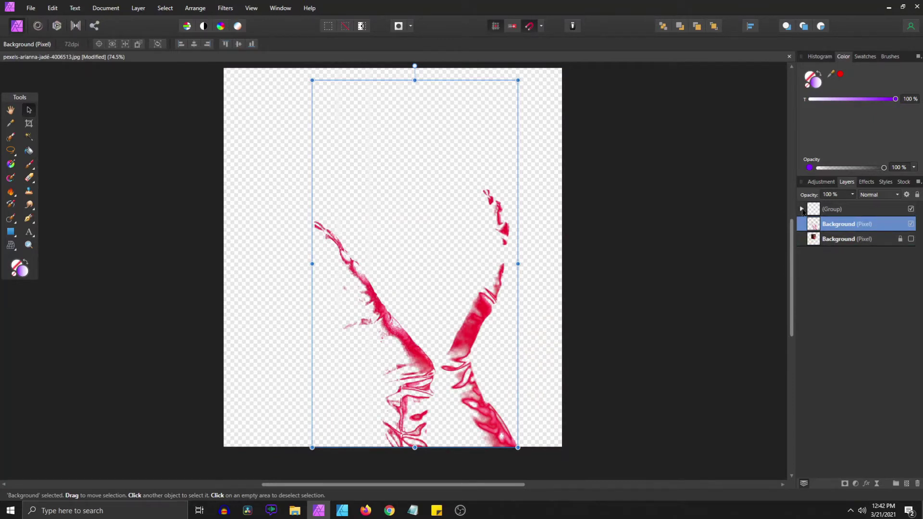
drag(846, 224, 846, 205)
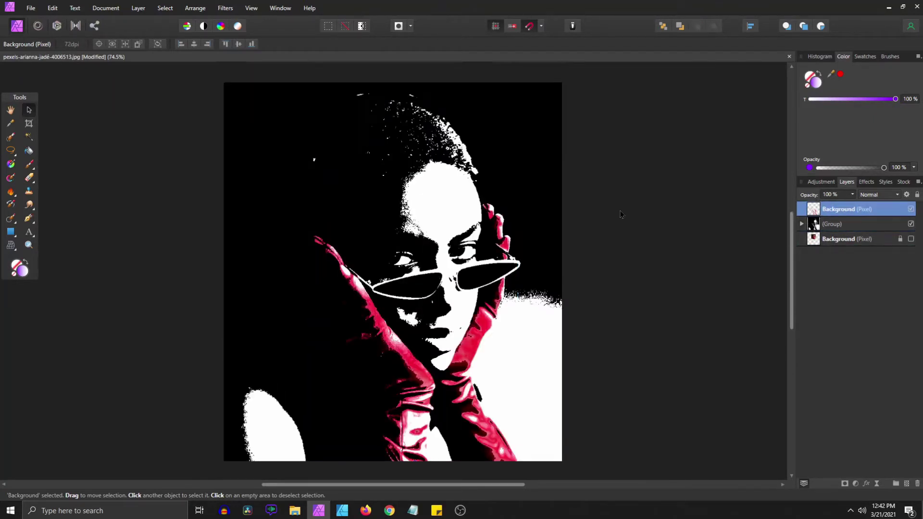
scroll(620, 214, down, 1)
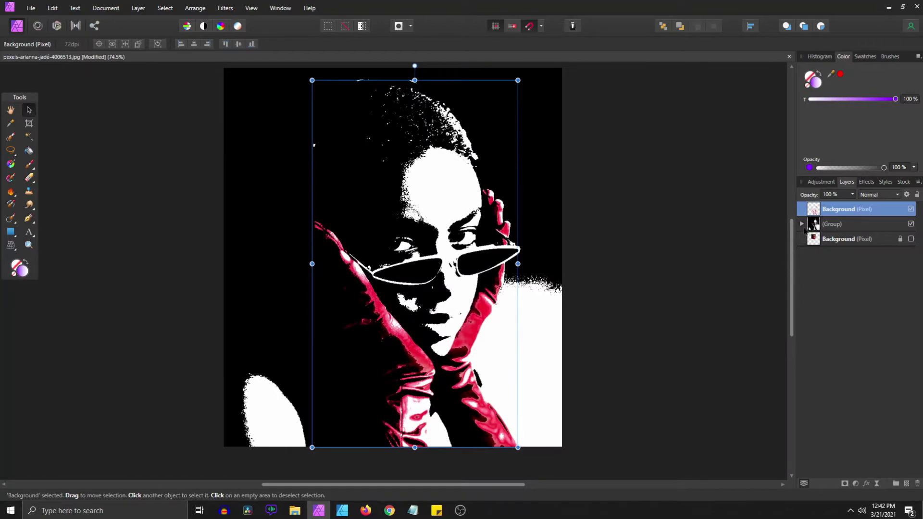
click(802, 224)
click(841, 269)
Select the face's skin tones by sampled colour and copy them onto a new layer.
click(165, 8)
click(192, 120)
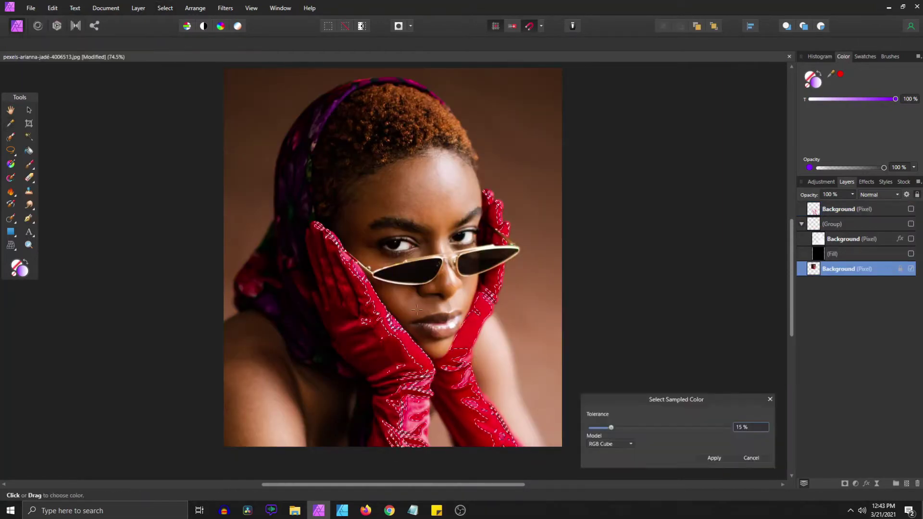
click(427, 210)
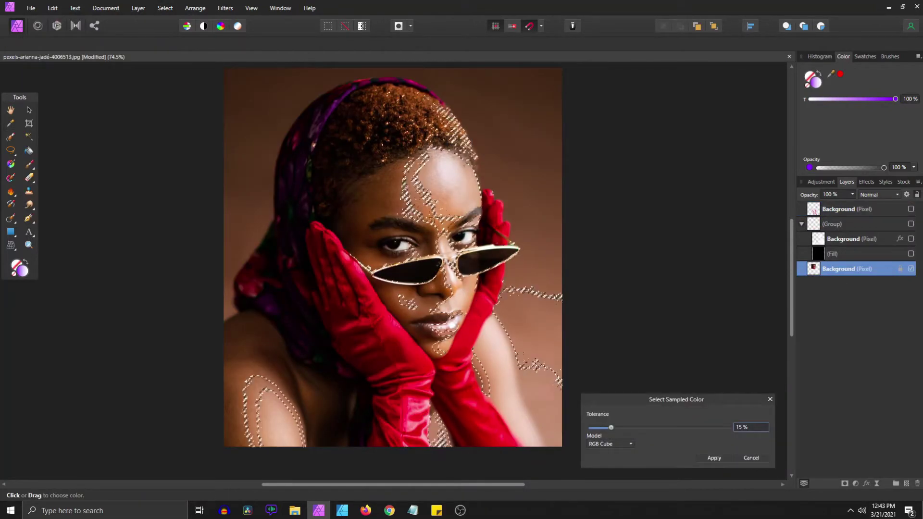
click(714, 457)
key(ctrl+j)
Isolate the skin-tone layer, erase its stray speckles, and zoom out to the full portrait.
alt+click(911, 285)
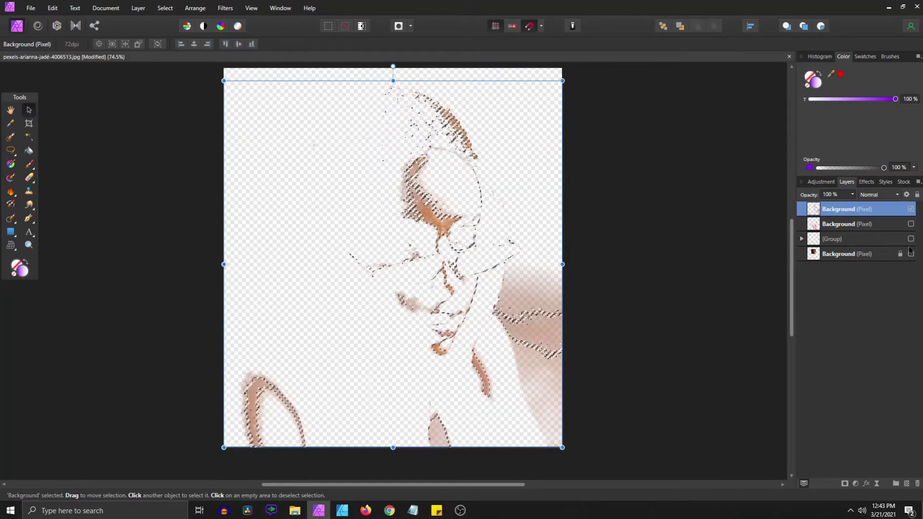
scroll(676, 249, down, 1)
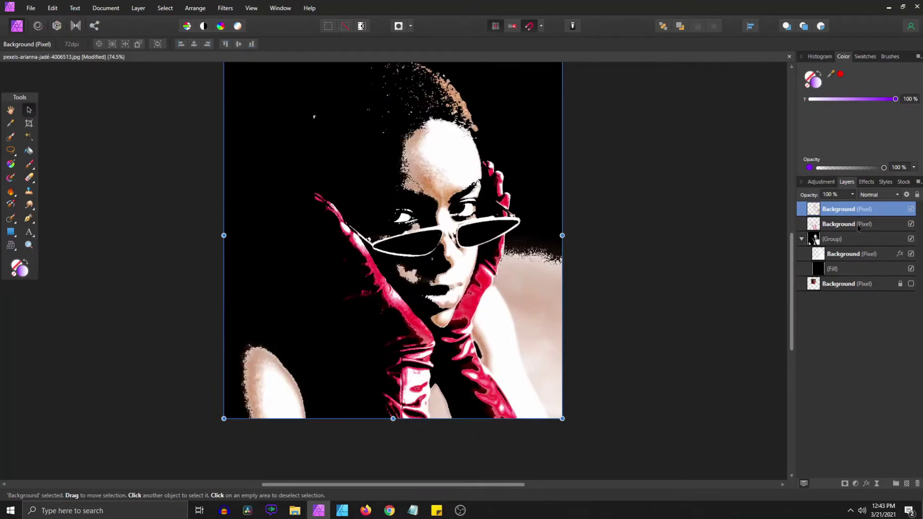
drag(911, 224, 912, 286)
click(29, 177)
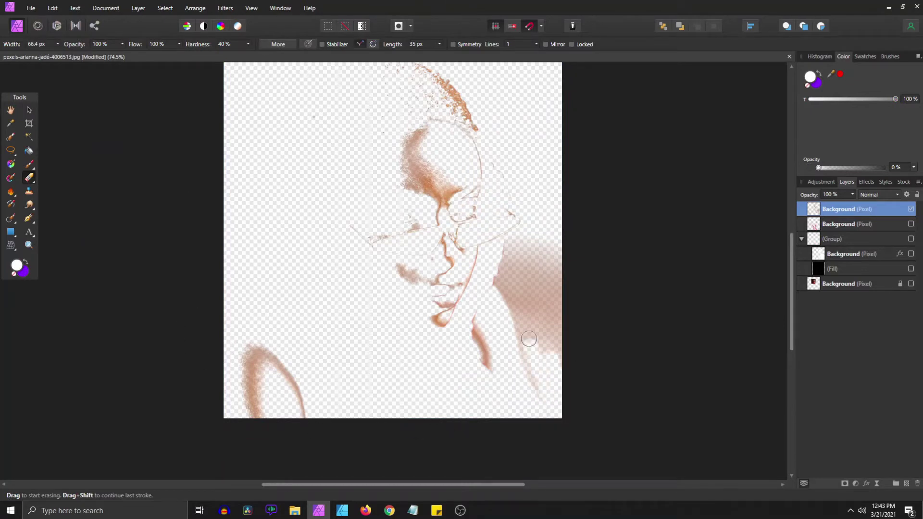
scroll(388, 444, down, 1)
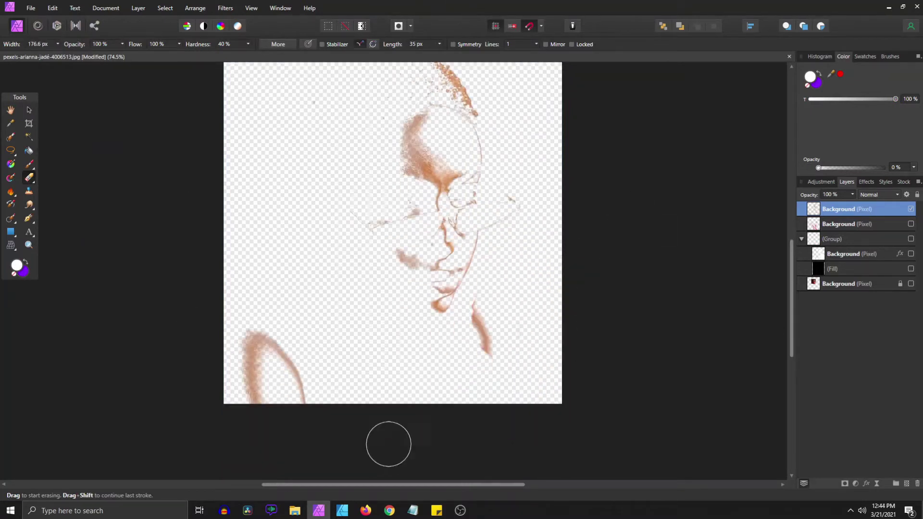
scroll(456, 452, down, 2)
key(ctrl+z)
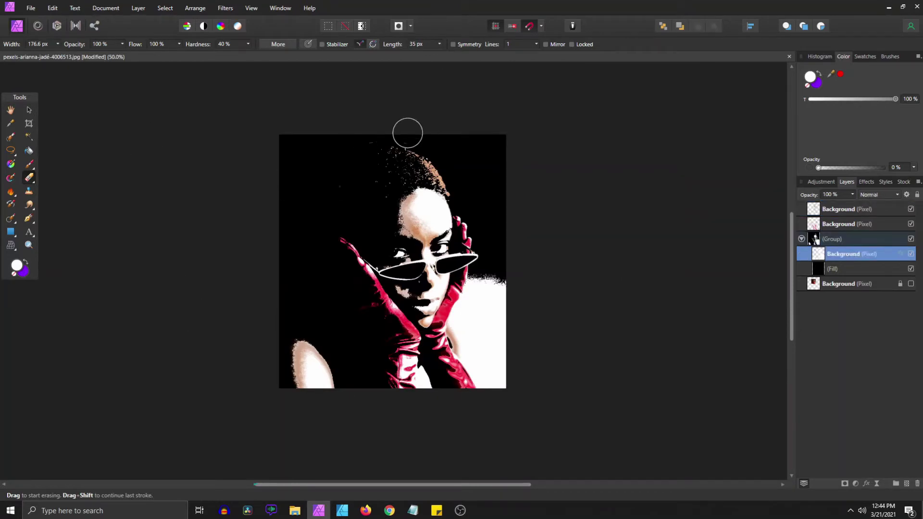
Select the three visible layers and Merge Visible into one new layer.
key(v)
click(639, 240)
scroll(640, 240, down, 1)
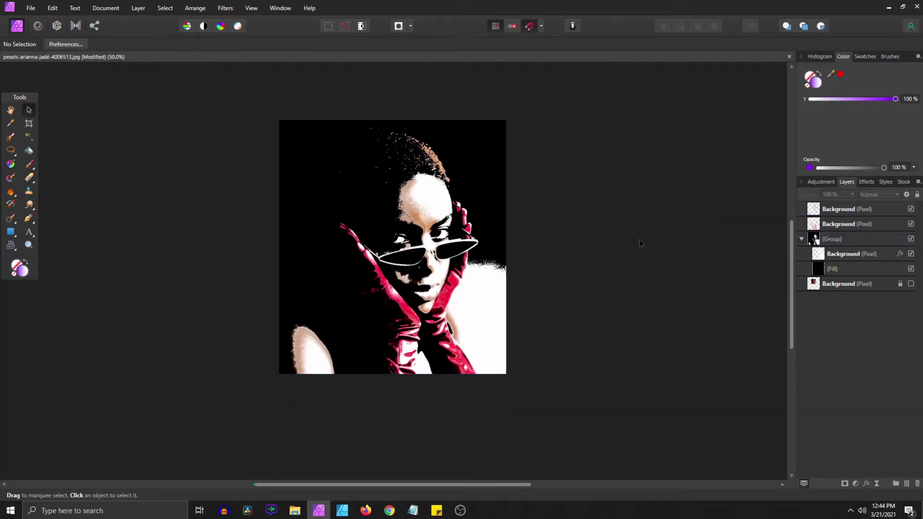
click(801, 239)
key(ctrl+a)
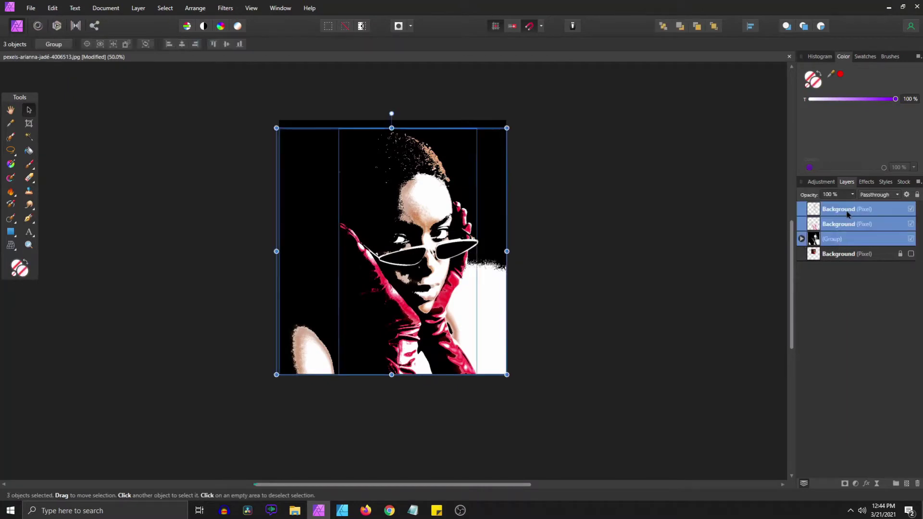
right_click(846, 212)
click(834, 319)
Paste the merged portrait onto a new black-filled A3 page, and open 4.png.
key(ctrl+n)
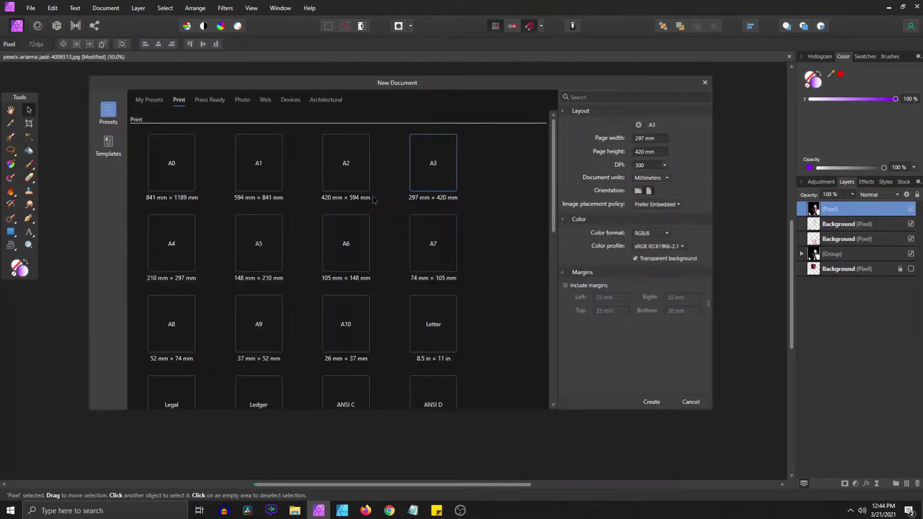
key(Return)
key(ctrl+Tab)
key(ctrl+c)
key(ctrl+Tab)
click(138, 7)
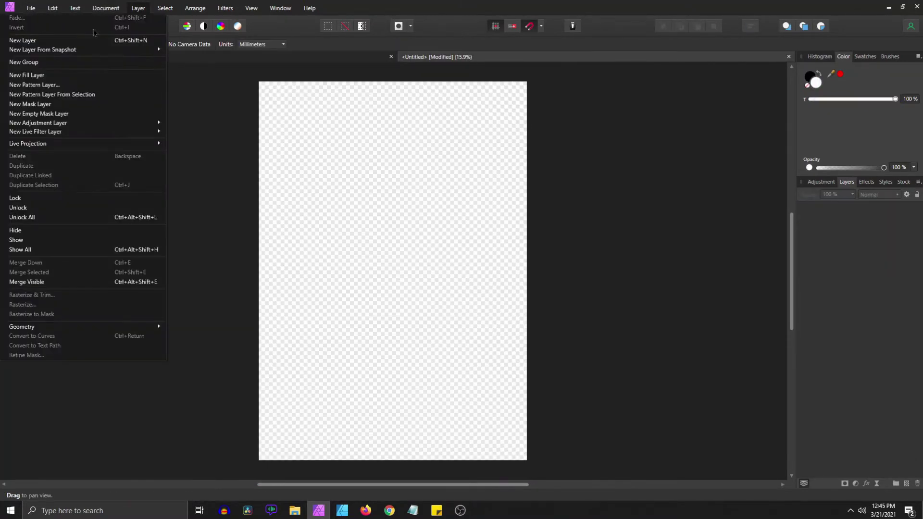
click(29, 63)
key(ctrl+i)
key(ctrl+v)
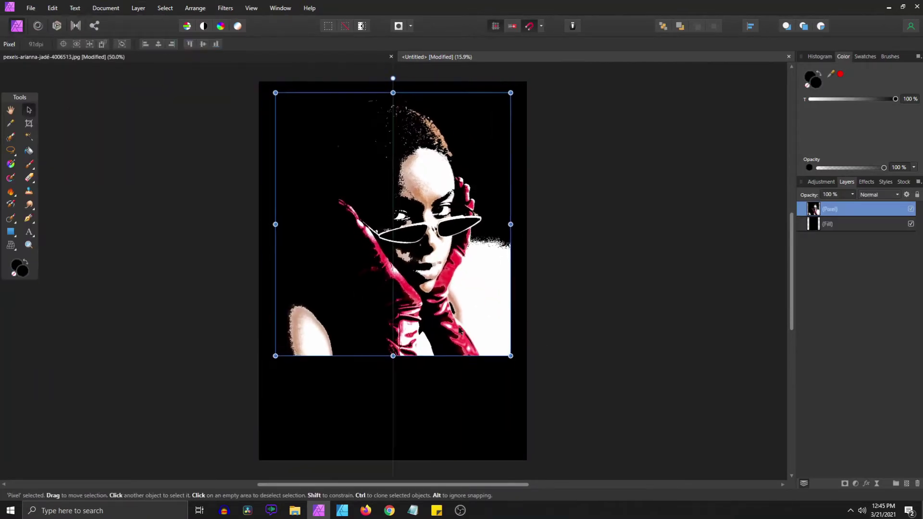
click(11, 150)
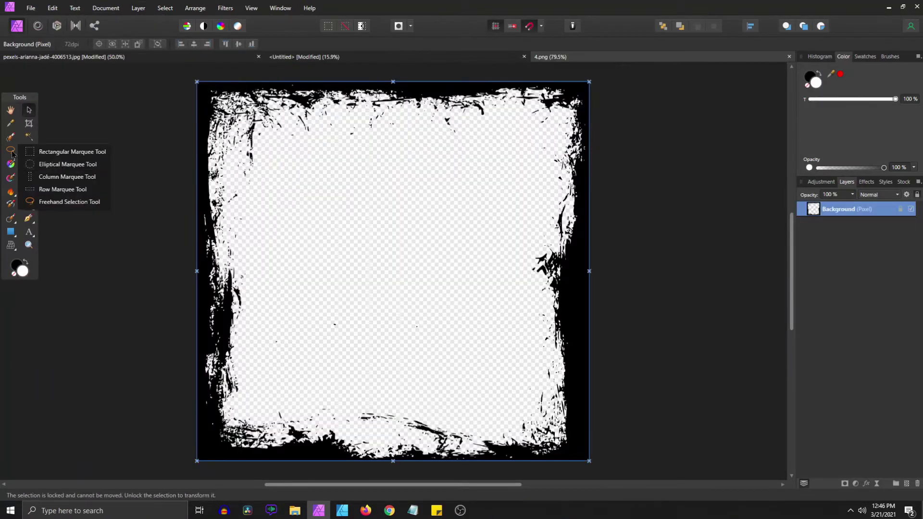
Lasso the right and bottom frame border in 4.png and paste it into the poster.
click(43, 202)
drag(534, 78, 516, 358)
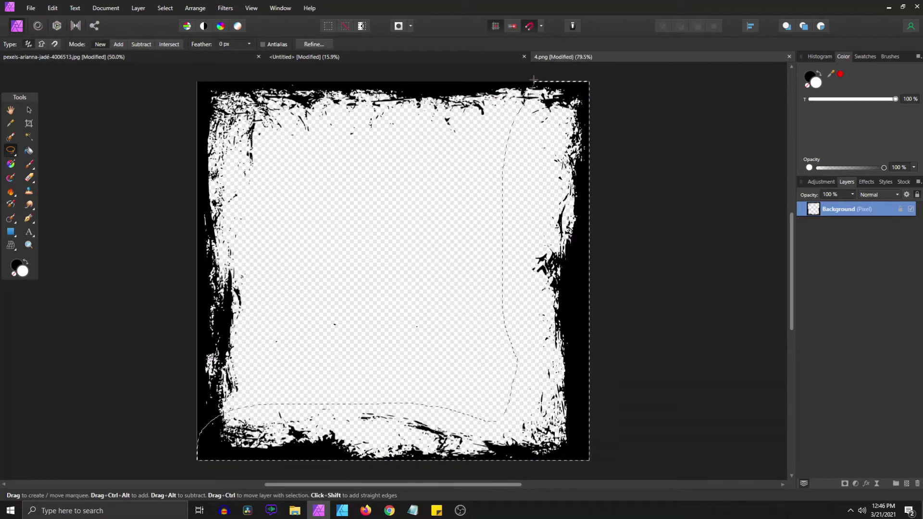
key(ctrl+c)
click(305, 56)
key(ctrl+v)
Resize, shift and slightly rotate the pasted border to fit the portrait's edge.
mouse_move(258, 82)
mouse_down()
mouse_move(215, 94)
mouse_move(240, 147)
mouse_up()
drag(492, 242, 505, 263)
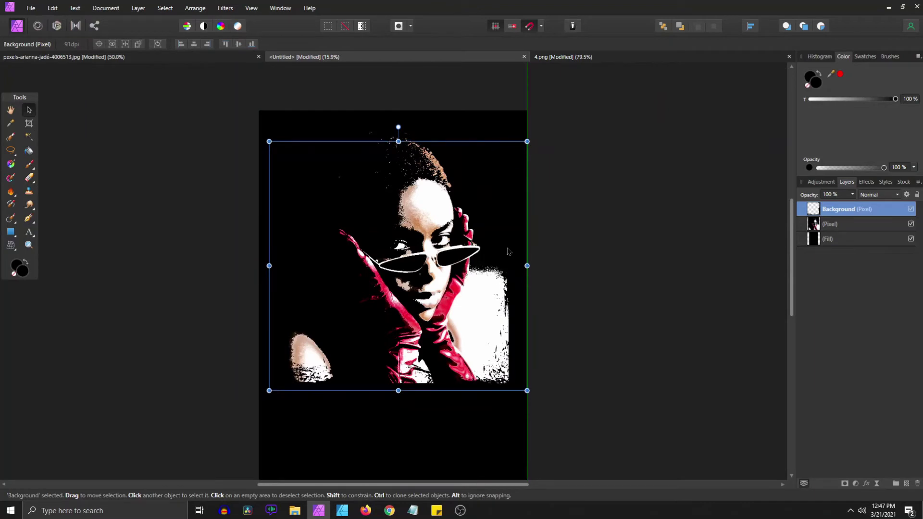
drag(531, 394, 513, 391)
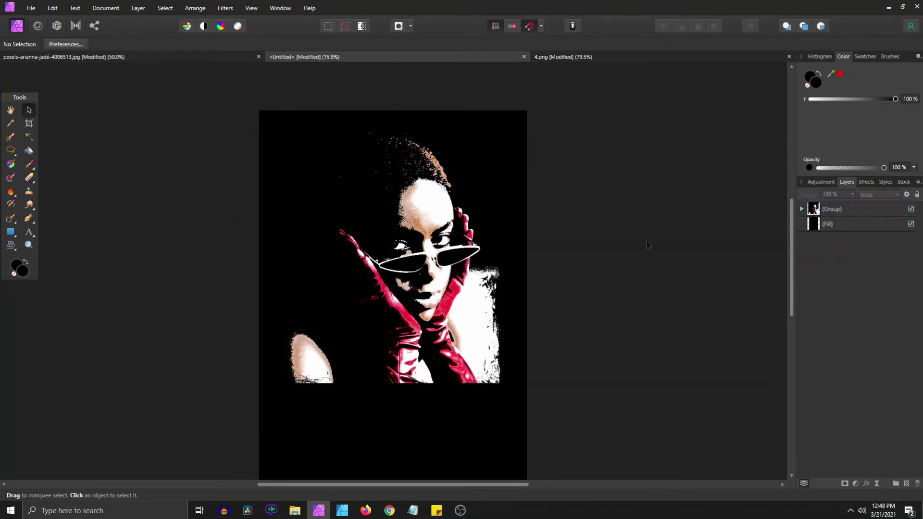
Add a white 'Dying' text block below the portrait and try the Respira font on it.
key(t)
scroll(291, 388, down, 2)
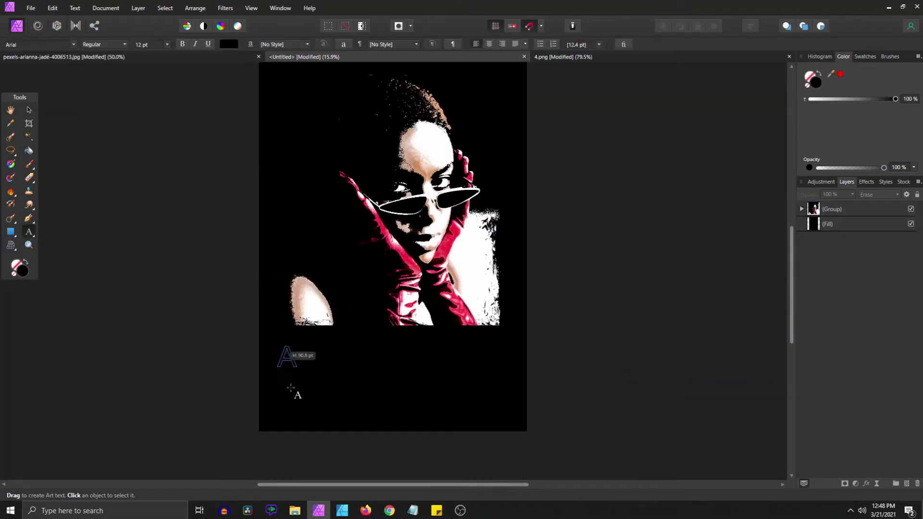
click(229, 43)
text(Dying)
key(Escape)
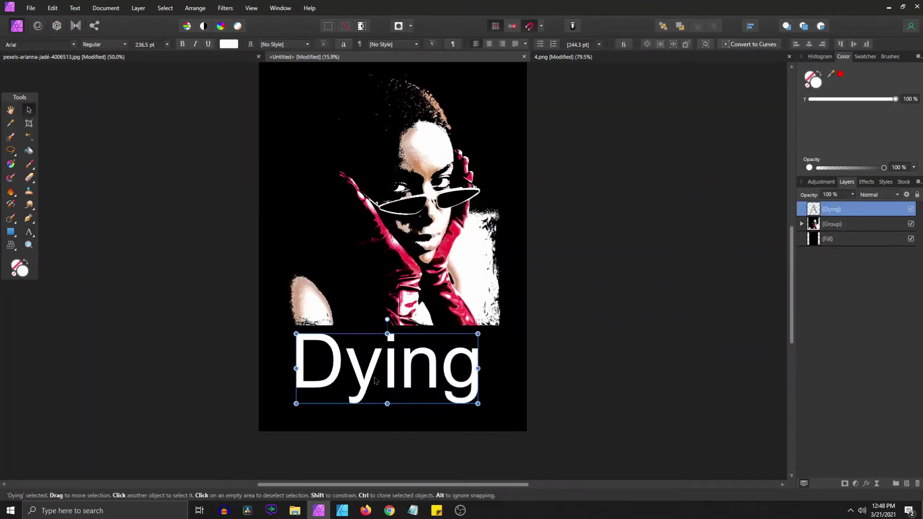
click(36, 44)
text(res)
click(130, 114)
double_click(405, 383)
text(D)
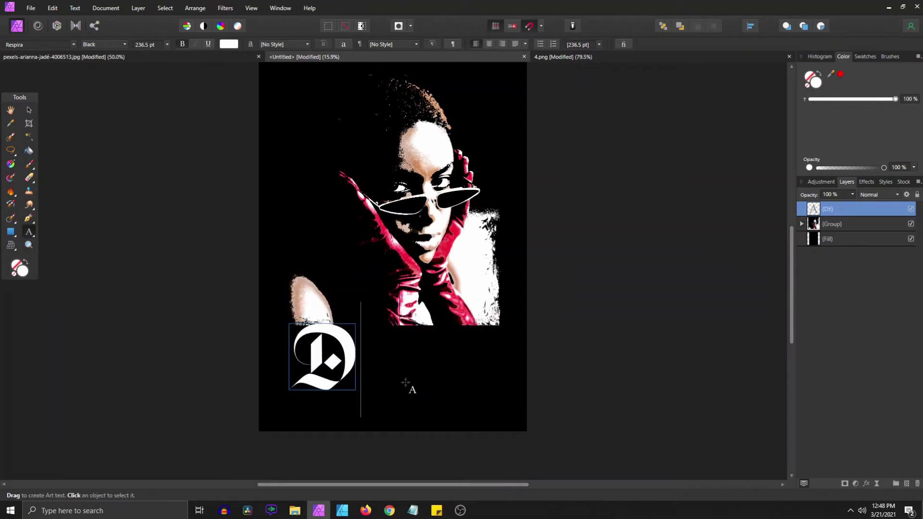
key(ctrl+z)
key(Escape)
Add a second text reading 'GREED' at the page bottom and move Dying up.
click(283, 303)
text(Greed)
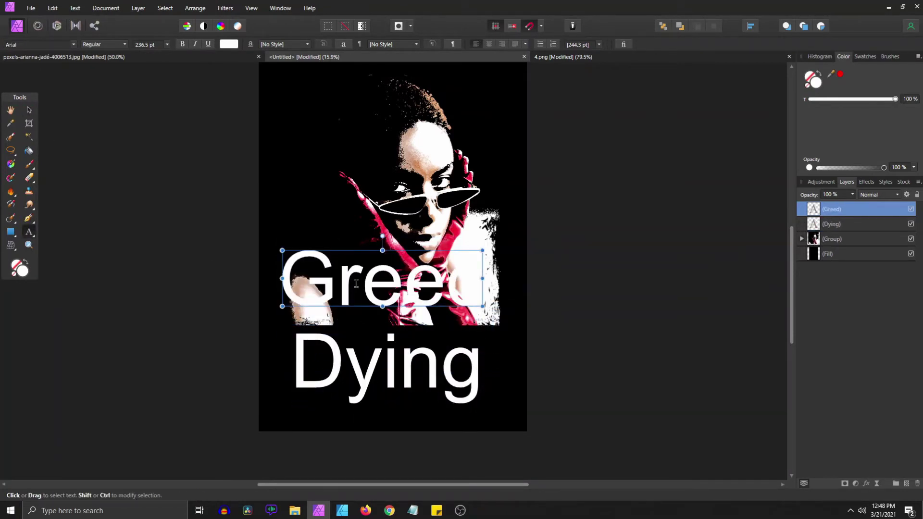
double_click(356, 283)
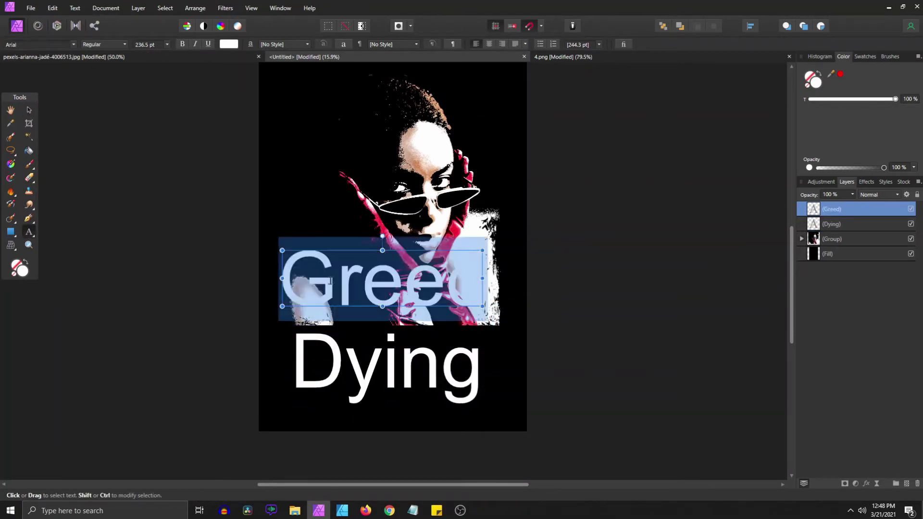
text(GREED)
key(Escape)
drag(387, 365, 373, 178)
drag(525, 369, 526, 416)
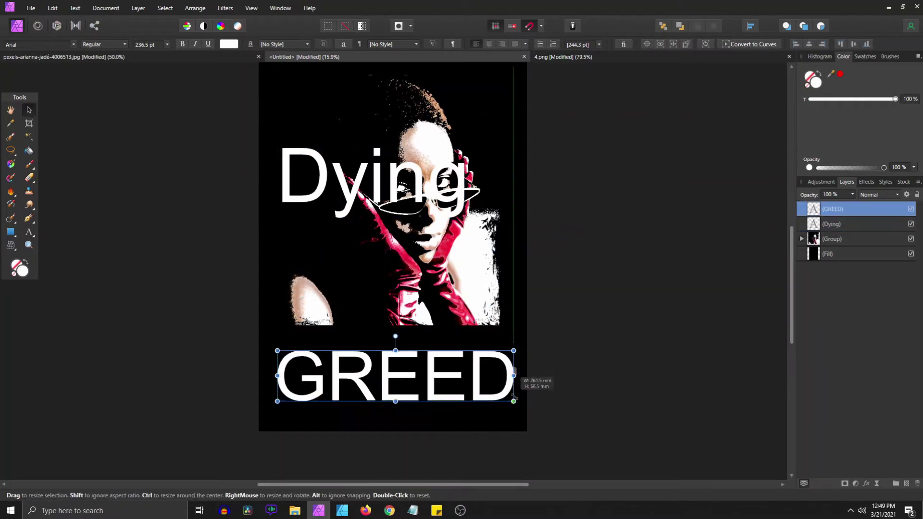
Set both words to Respira Black, enlarge GREED across the page, and shrink Dying above it.
click(39, 45)
click(29, 70)
drag(452, 400, 502, 412)
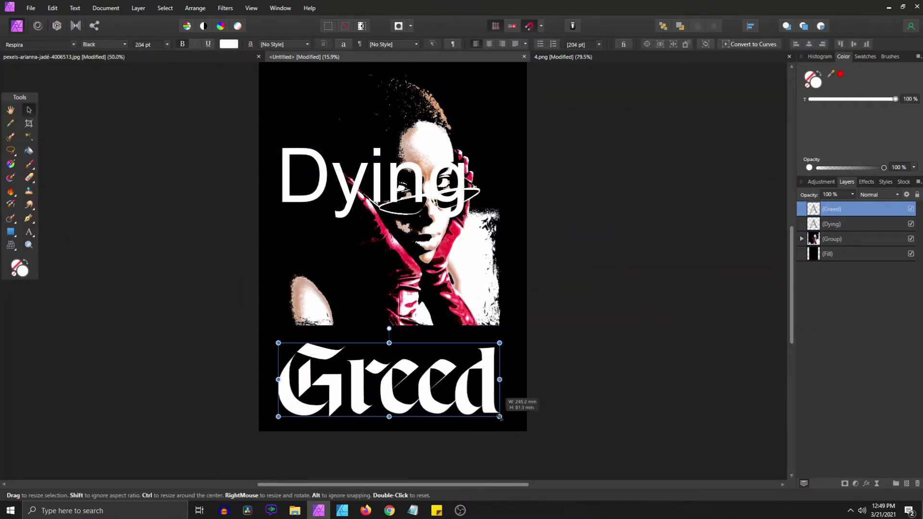
click(375, 192)
click(38, 44)
text(res)
click(24, 114)
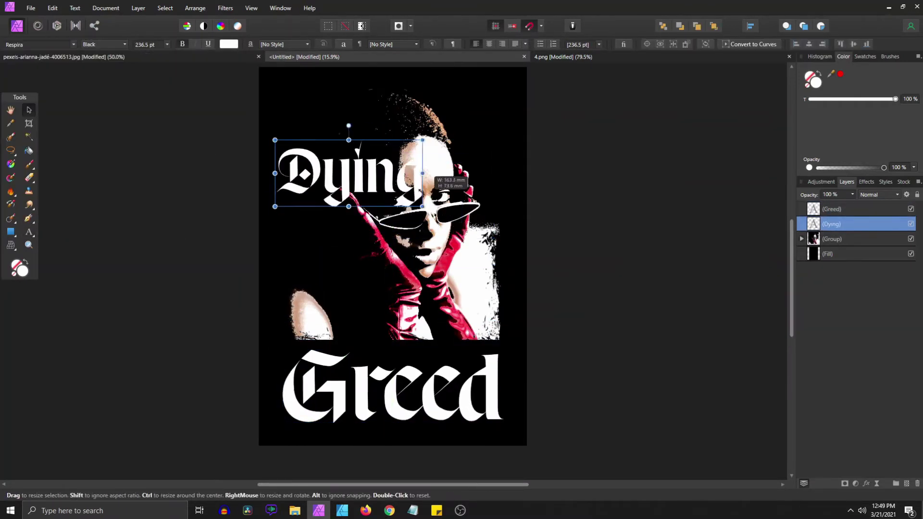
drag(375, 192, 404, 343)
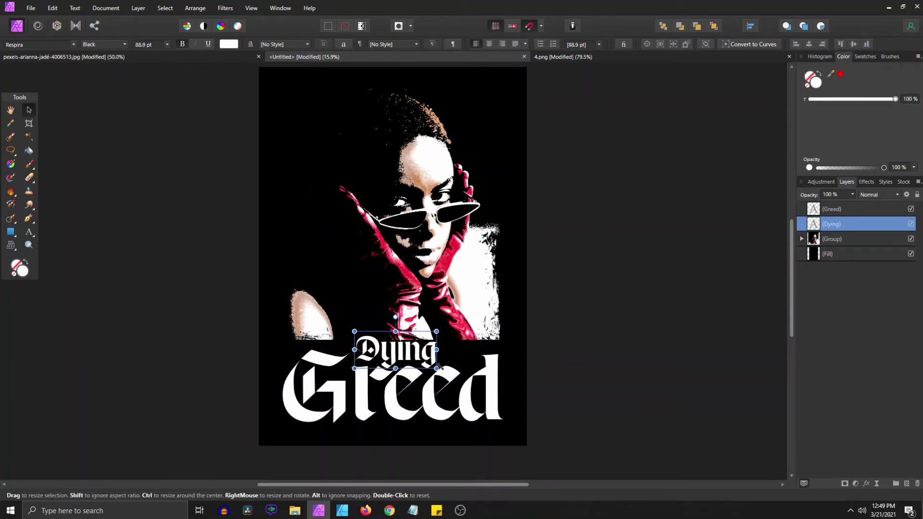
Scale the text and portrait down together, then rasterise the portrait group.
click(490, 289)
shift+click(832, 209)
drag(509, 433, 506, 399)
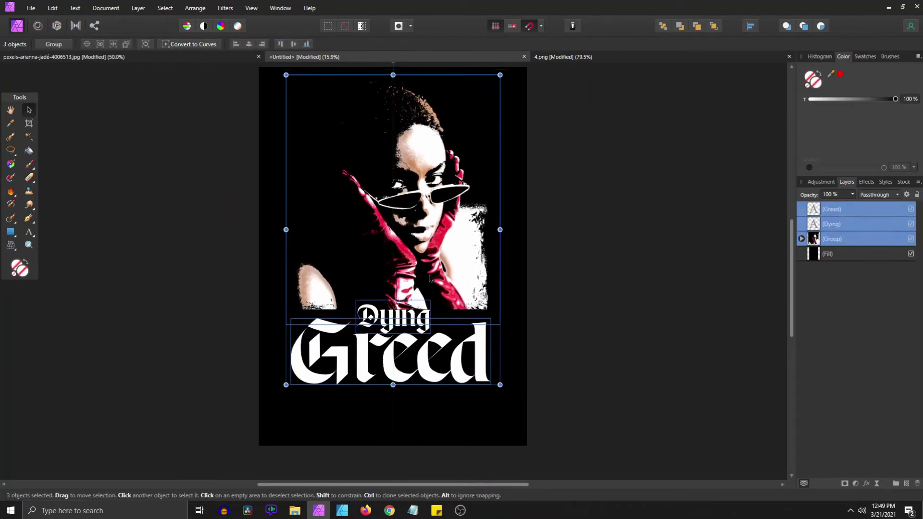
scroll(507, 400, down, 2)
click(844, 243)
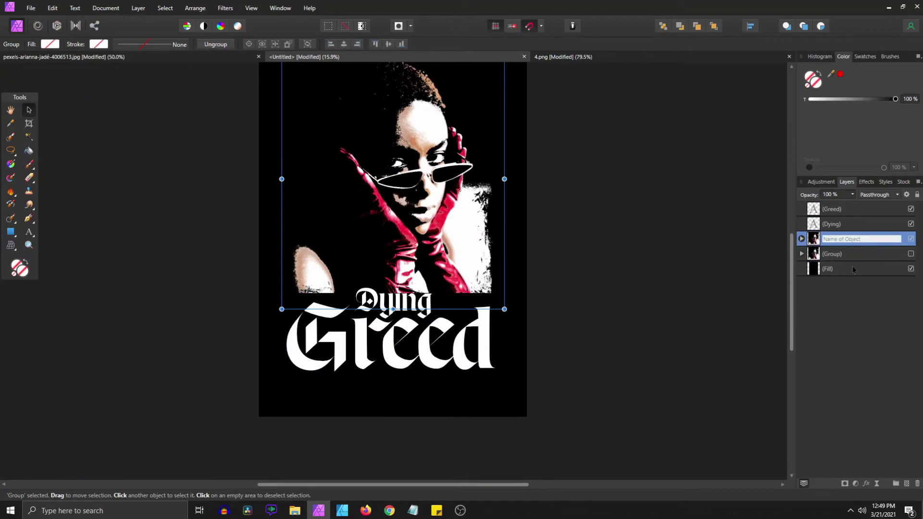
right_click(851, 239)
click(813, 410)
Warp the portrait with Liquify pushes around the glove, hair and lettering.
click(856, 484)
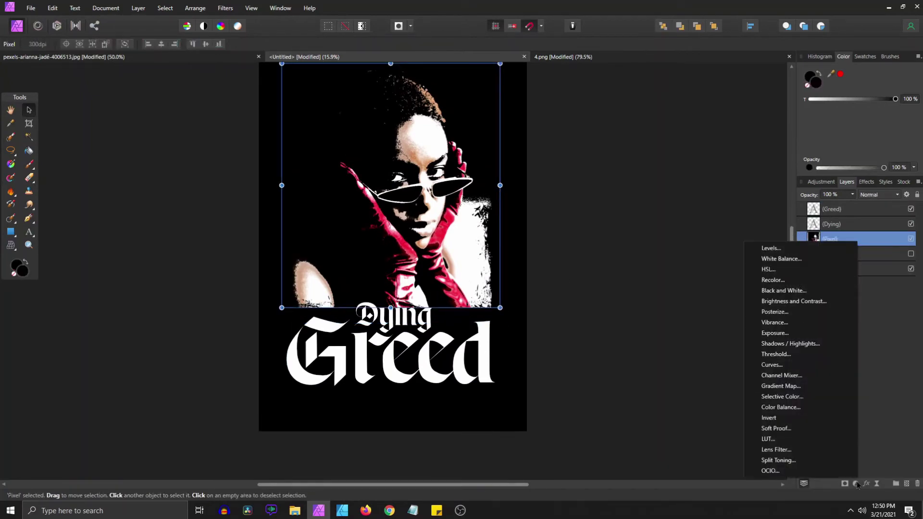
click(876, 483)
click(793, 324)
scroll(332, 289, up, 2)
drag(308, 308, 356, 288)
drag(413, 289, 423, 260)
drag(414, 298, 423, 269)
drag(553, 308, 519, 298)
mouse_move(519, 317)
mouse_down()
mouse_move(487, 308)
mouse_move(548, 286)
mouse_up()
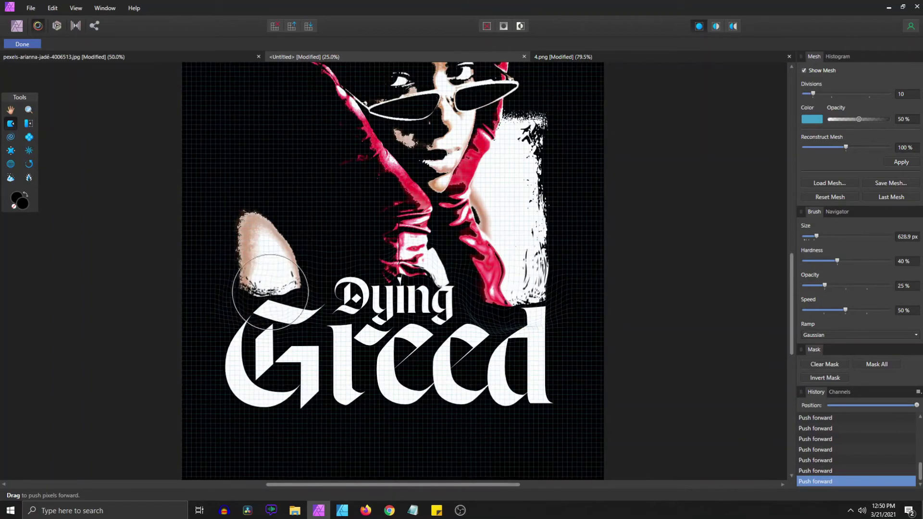
Refine the warp on the hair tip and glove with a smaller brush, then apply Liquify.
key(bracketleft)
key(bracketleft)
key(bracketleft)
drag(267, 291, 284, 287)
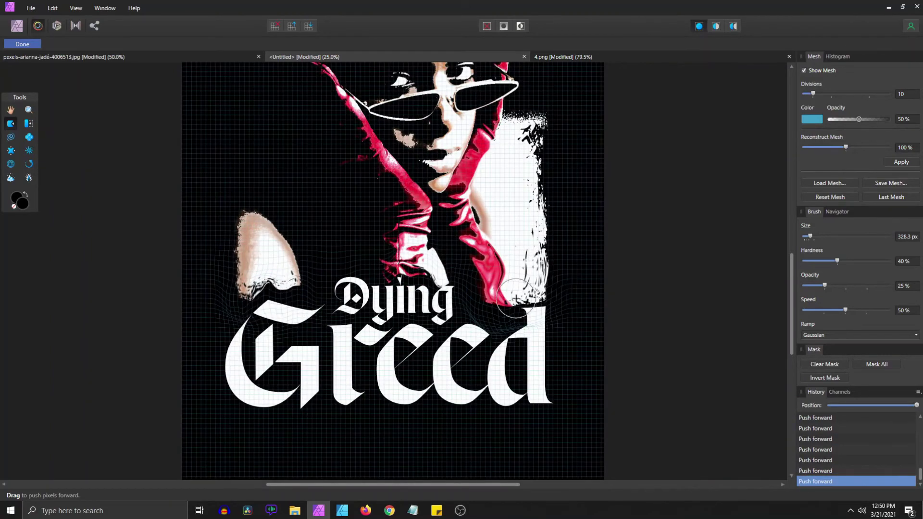
mouse_move(516, 298)
mouse_down()
mouse_move(520, 288)
mouse_move(555, 303)
mouse_up()
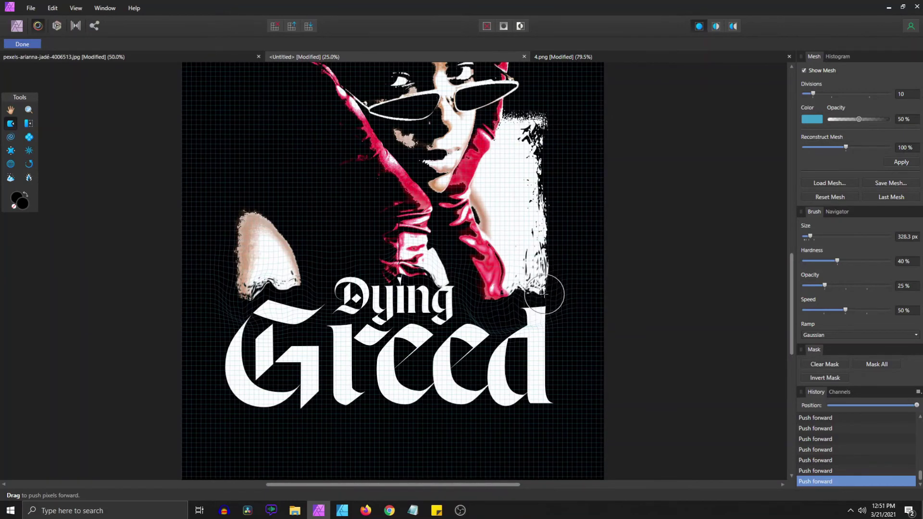
scroll(543, 294, down, 3)
key(Return)
scroll(394, 288, down, 2)
Set the fill of both the Greed and Dying text to pure red.
click(408, 365)
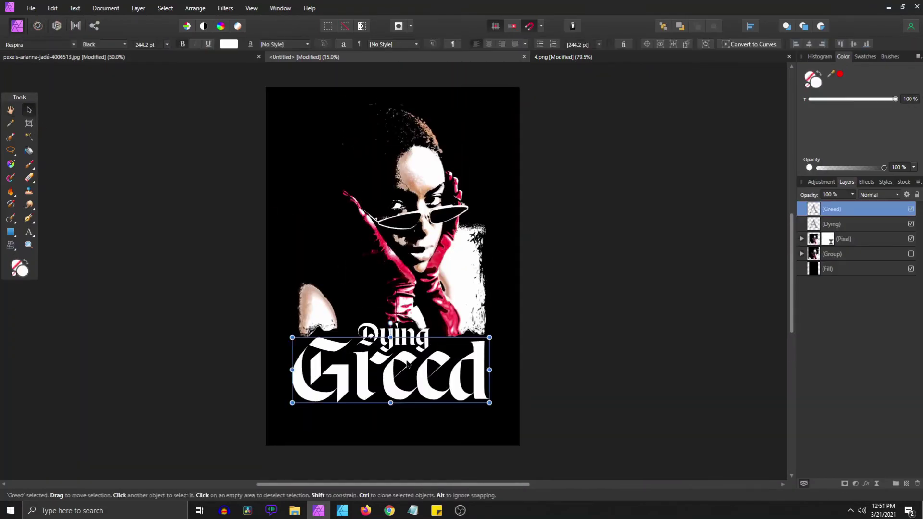
click(229, 44)
click(258, 124)
click(390, 371)
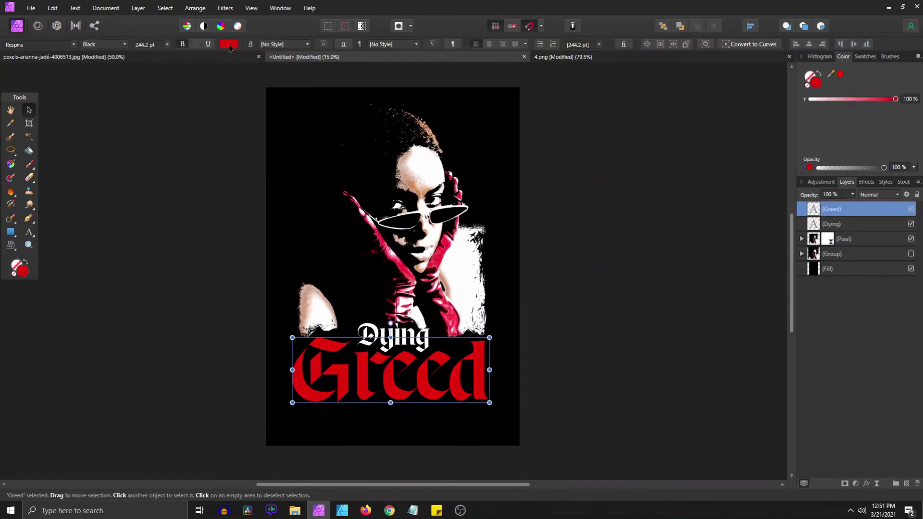
click(229, 44)
click(394, 337)
click(229, 44)
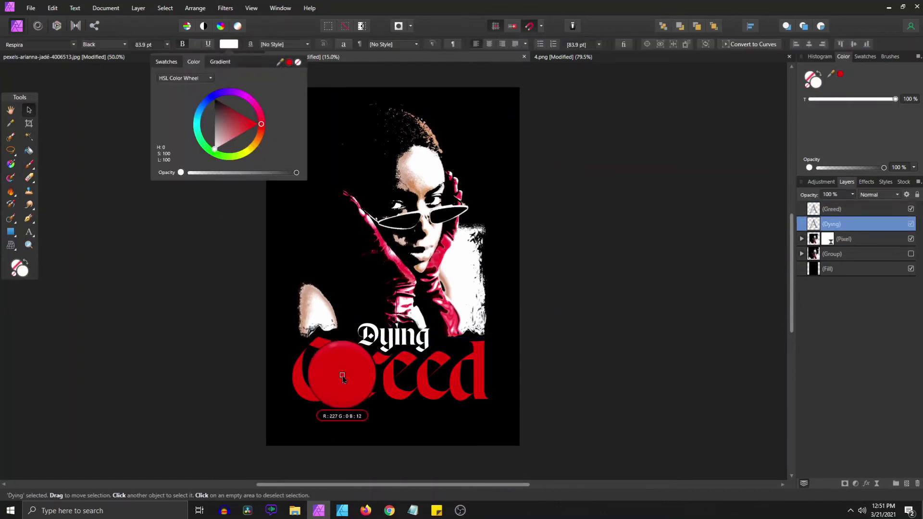
Paste the parchment texture and clip a copy inside each of Greed and Dying.
key(ctrl+v)
drag(814, 211, 827, 224)
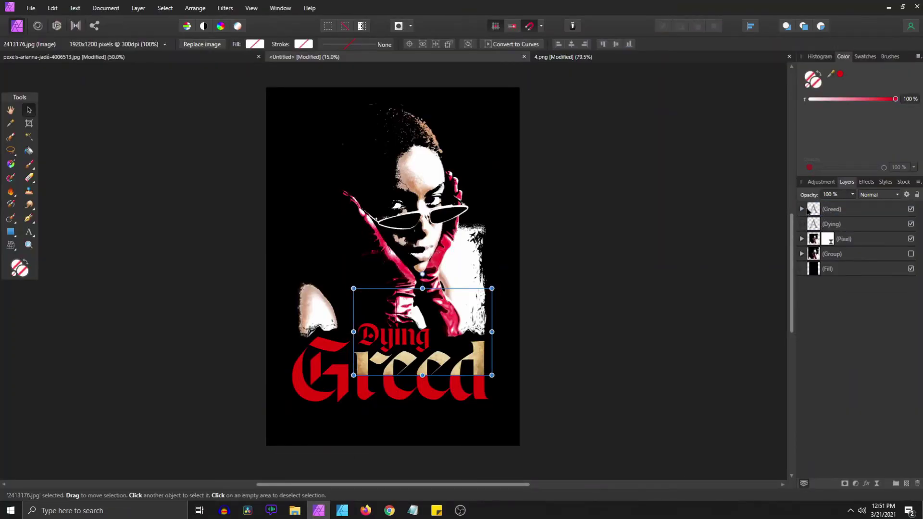
mouse_move(504, 336)
mouse_down()
mouse_move(444, 364)
mouse_move(489, 360)
mouse_up()
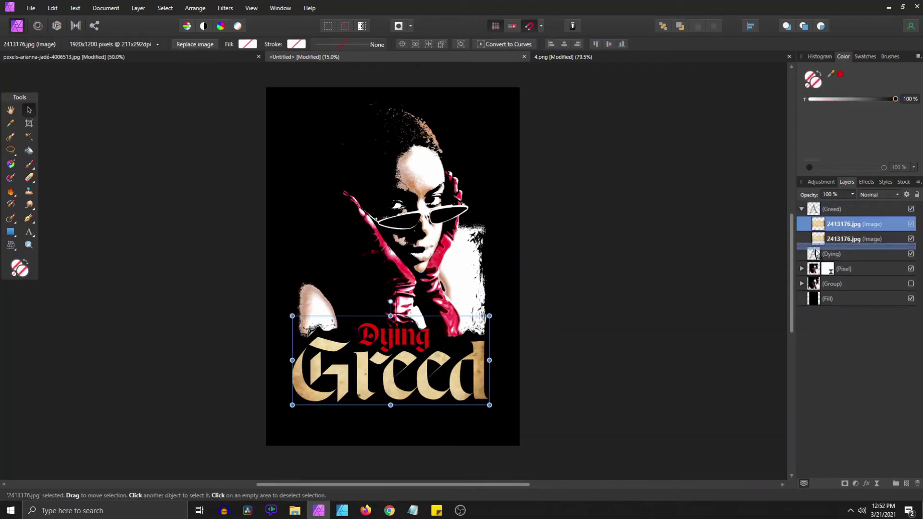
drag(815, 254, 836, 240)
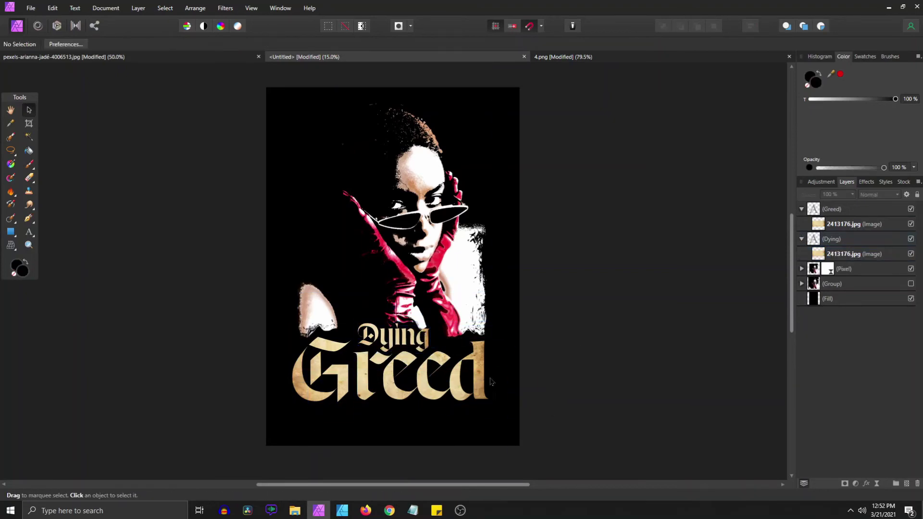
scroll(393, 352, up, 5)
scroll(393, 352, down, 4)
Blend the Greed texture with Darker Color and the Dying texture with Linear Burn.
click(880, 224)
click(879, 194)
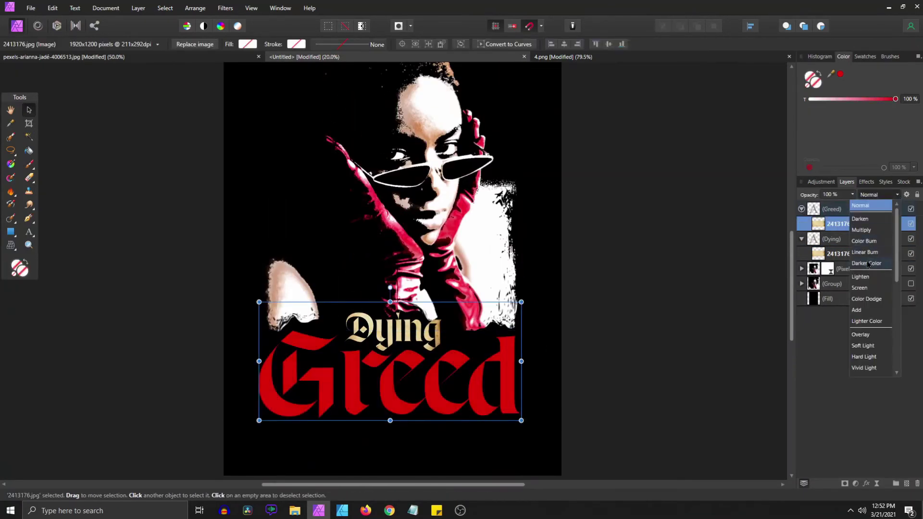
click(866, 263)
click(836, 253)
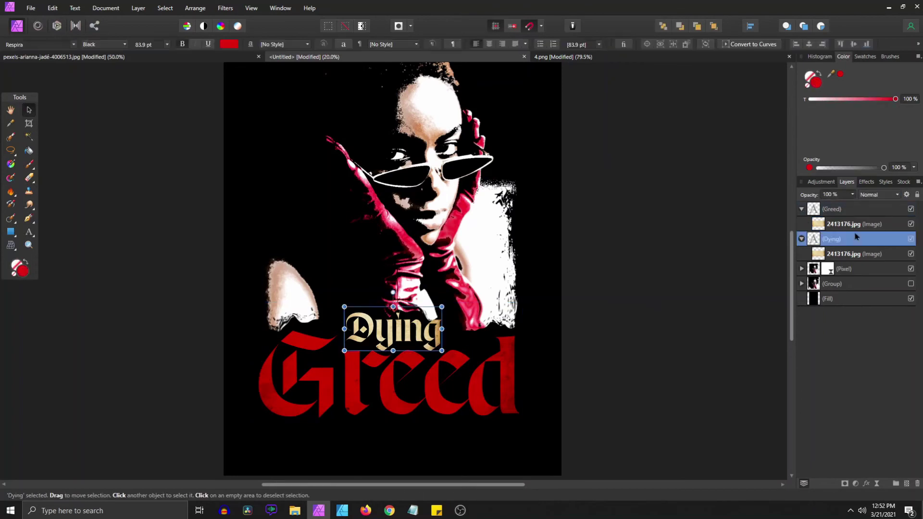
click(879, 194)
click(867, 257)
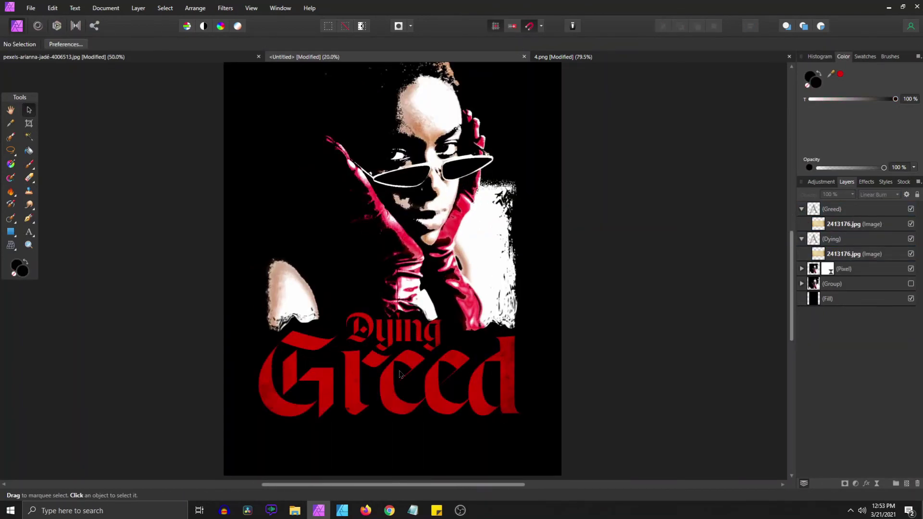
Group the Greed and Dying text layers and enlarge the lettering group.
click(400, 374)
shift+click(392, 329)
key(ctrl+g)
drag(456, 378, 468, 382)
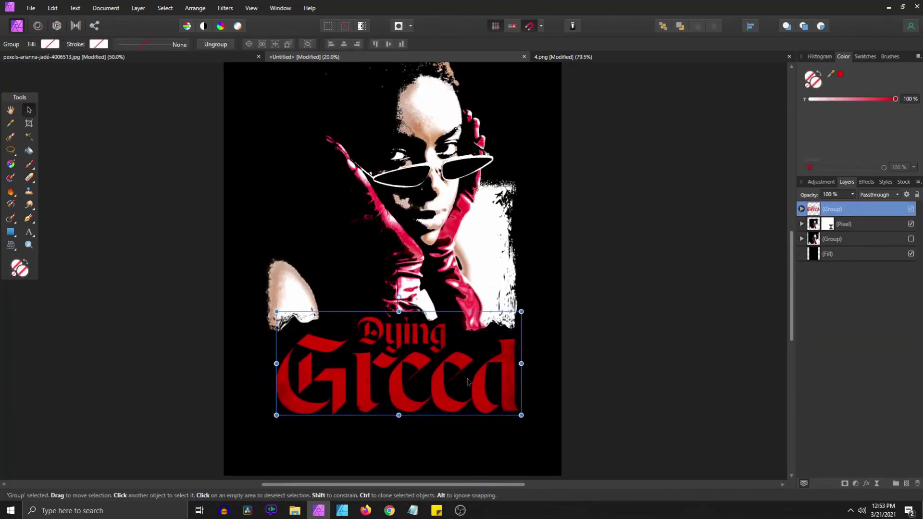
drag(276, 363, 262, 365)
drag(521, 415, 528, 414)
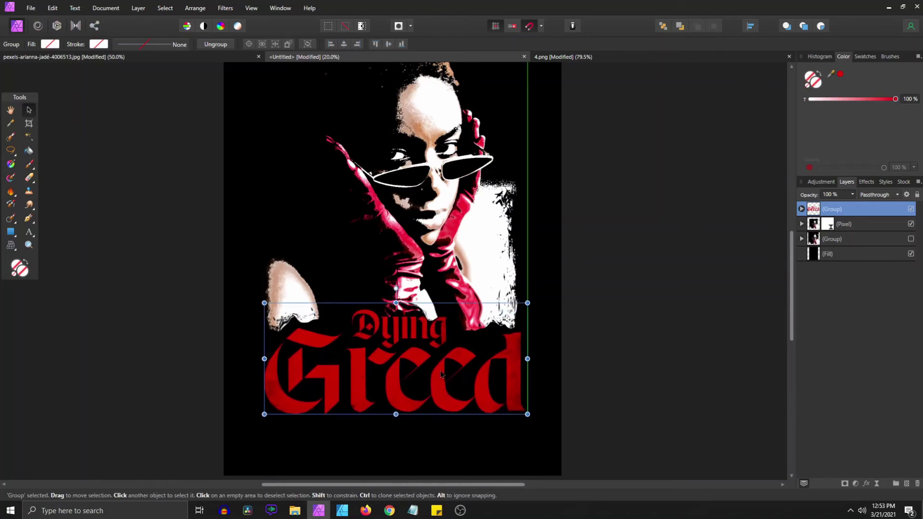
Hide the black background fill layer.
scroll(557, 309, down, 2)
scroll(557, 309, down, 1)
click(846, 239)
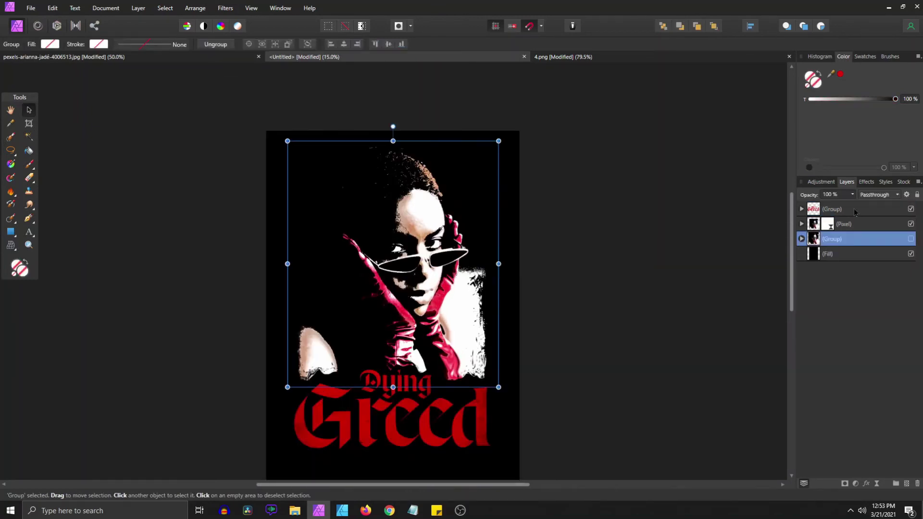
shift+click(855, 212)
right_click(855, 212)
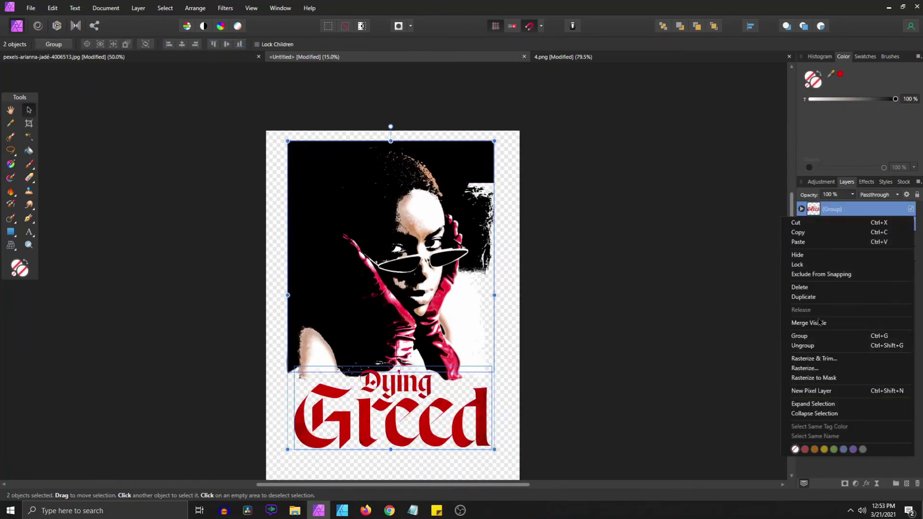
click(720, 296)
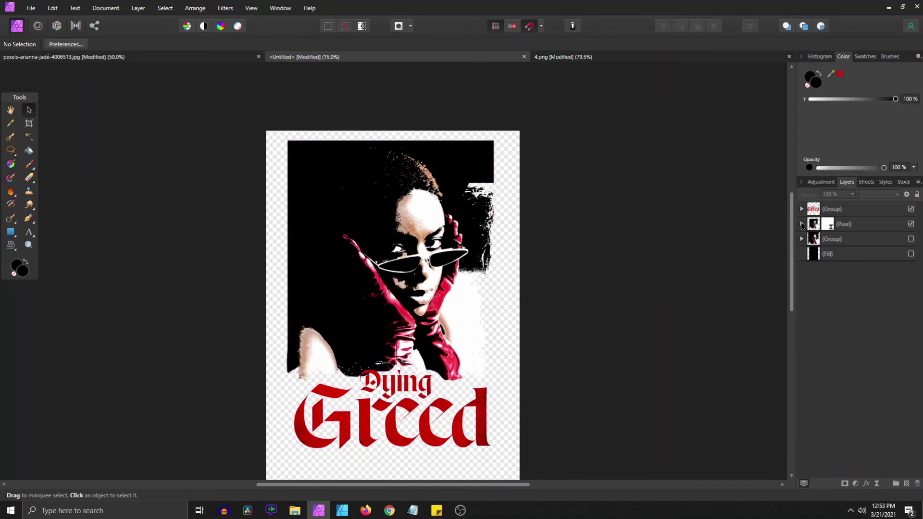
Merge the lettering group and portrait layer with Merge Visible into one pixel layer.
click(858, 243)
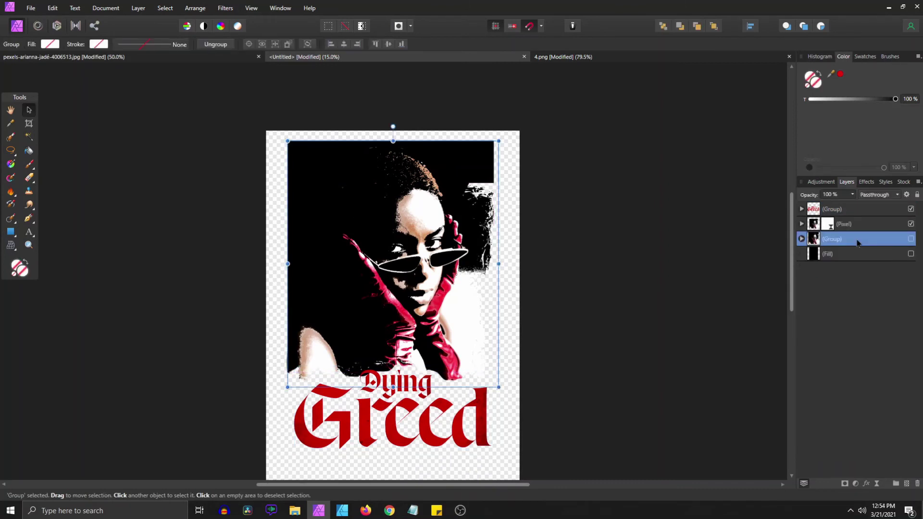
click(889, 224)
shift+click(890, 210)
right_click(903, 211)
click(826, 327)
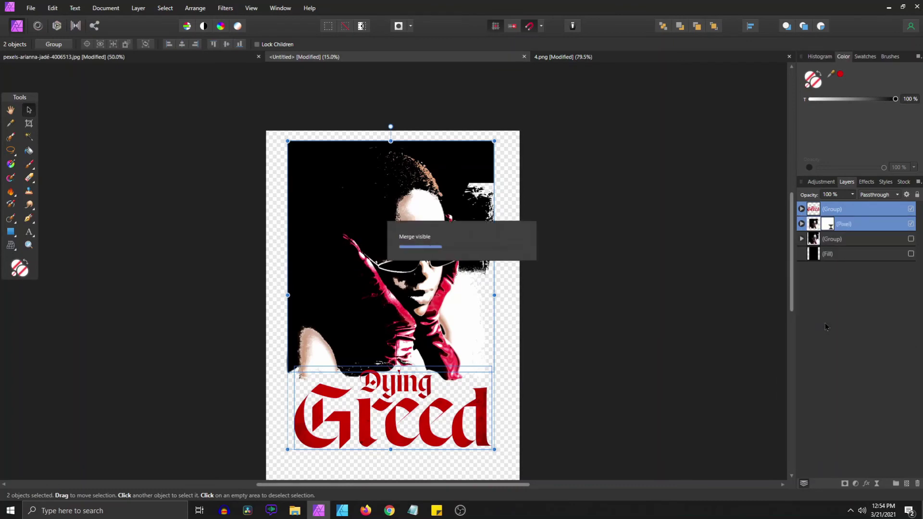
click(167, 511)
Open the Mockup Black T-shirt file from the Mockups folder.
text(mockups)
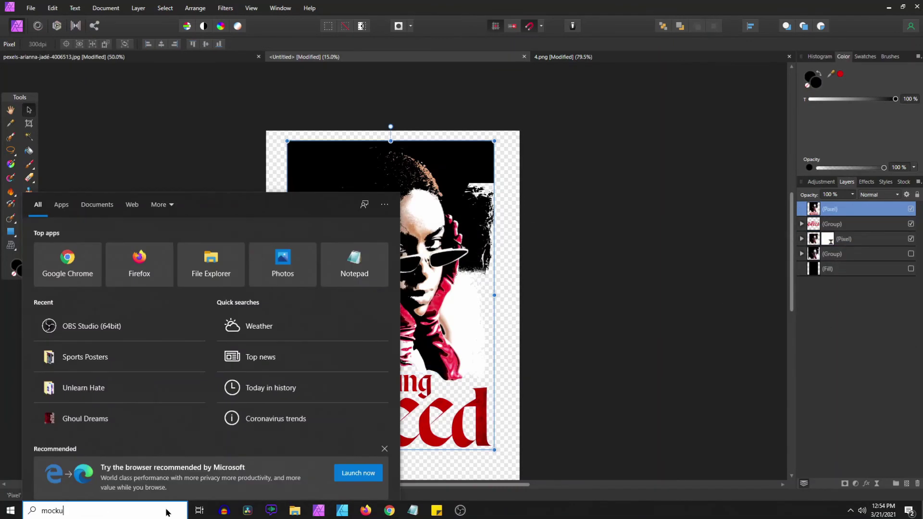
key(Return)
double_click(222, 77)
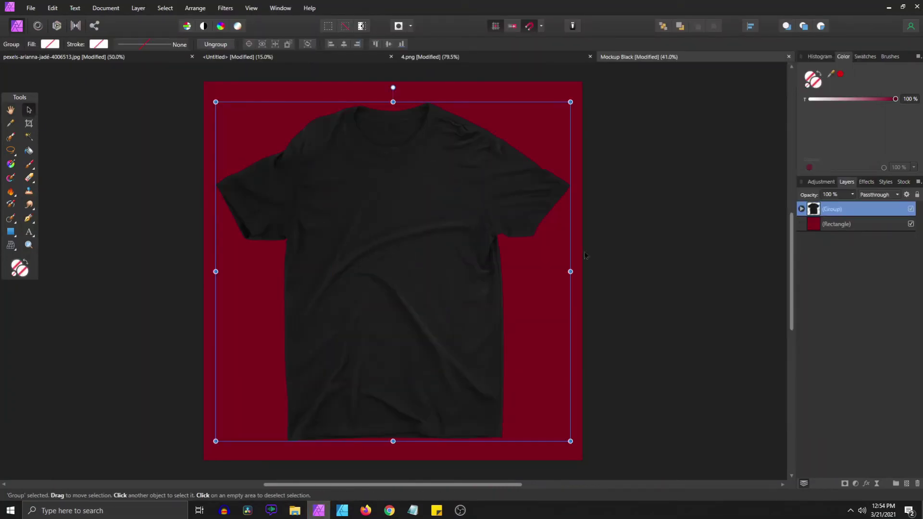
click(96, 57)
Drag the merged poster onto the shirt, centre and shrink it, and set its blend mode to Darken.
drag(309, 202, 433, 336)
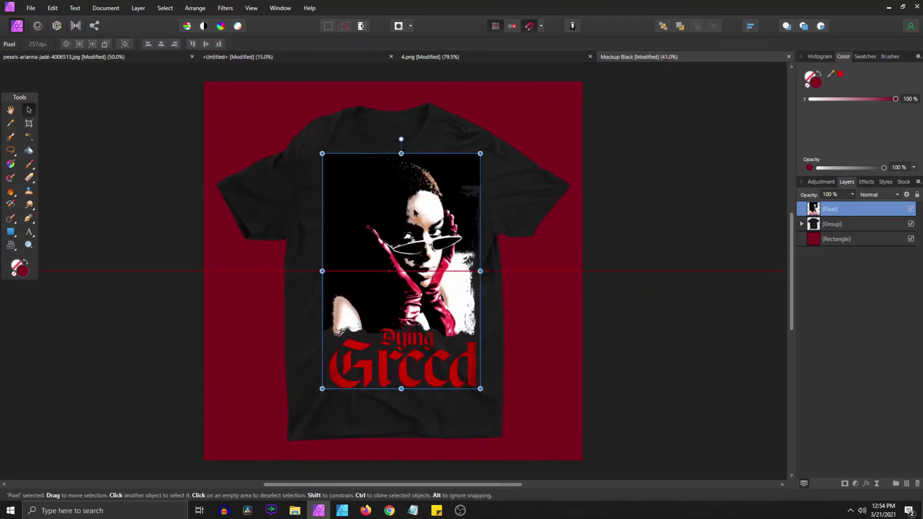
click(498, 56)
click(639, 57)
drag(396, 270, 393, 271)
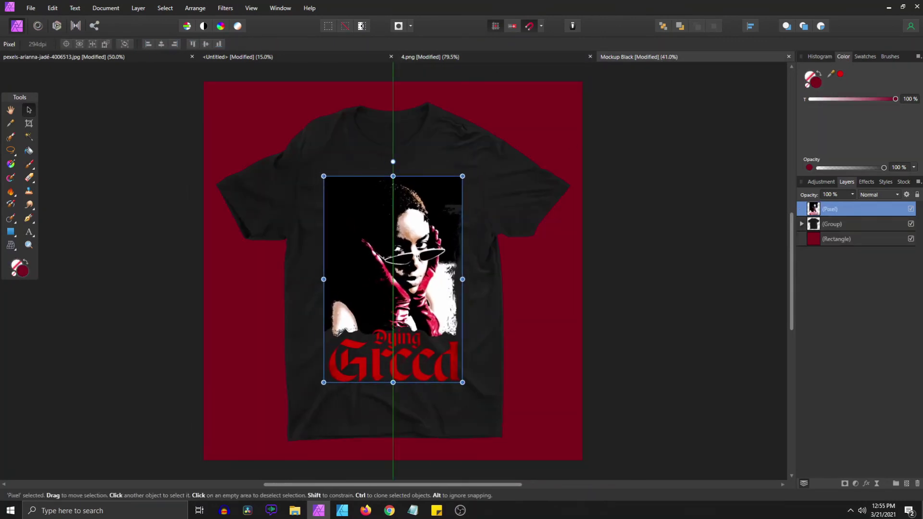
click(879, 194)
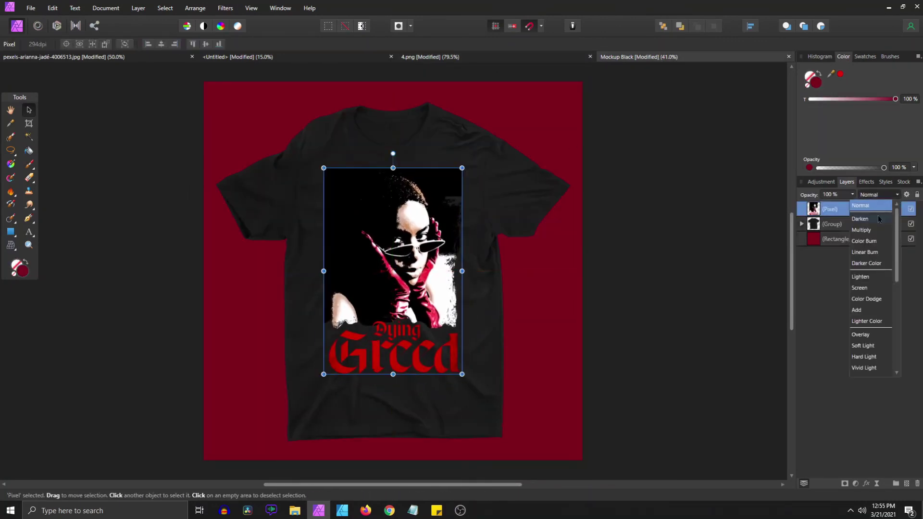
click(866, 294)
click(837, 239)
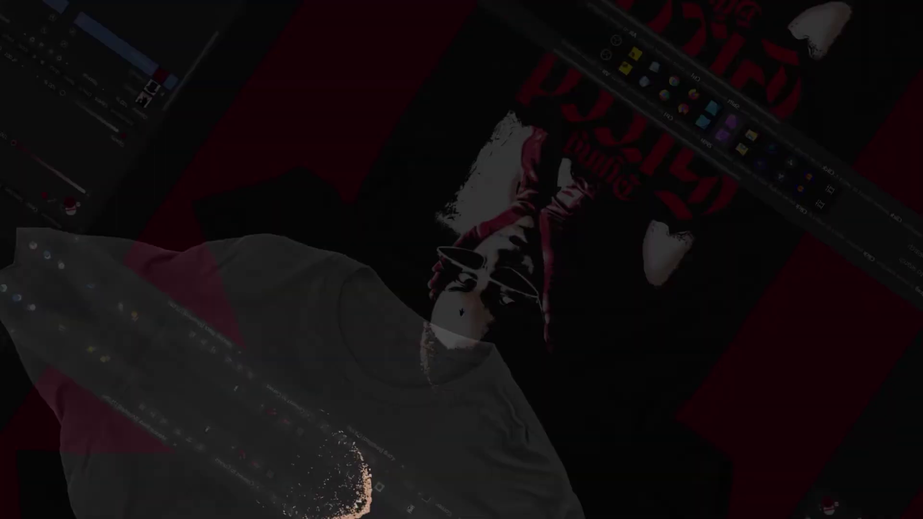